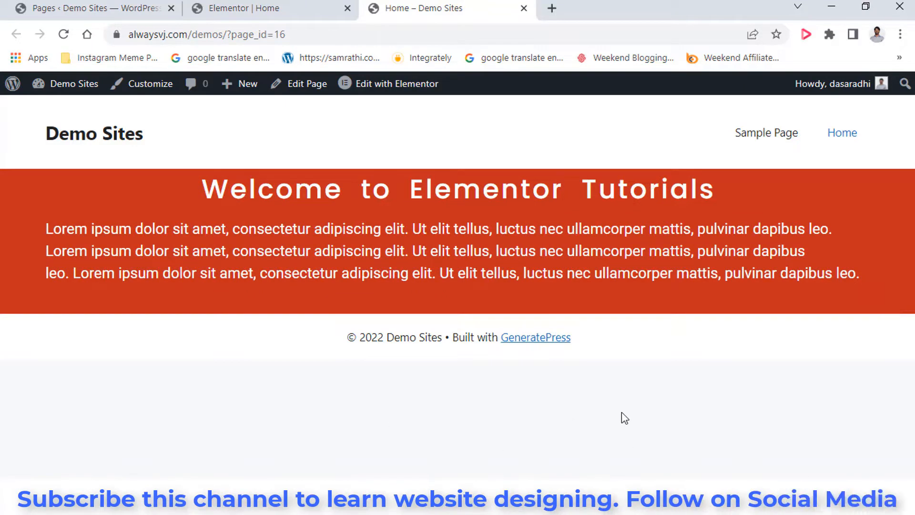
Return to the Elementor editor and add a new one-column section below the red text section
click(268, 16)
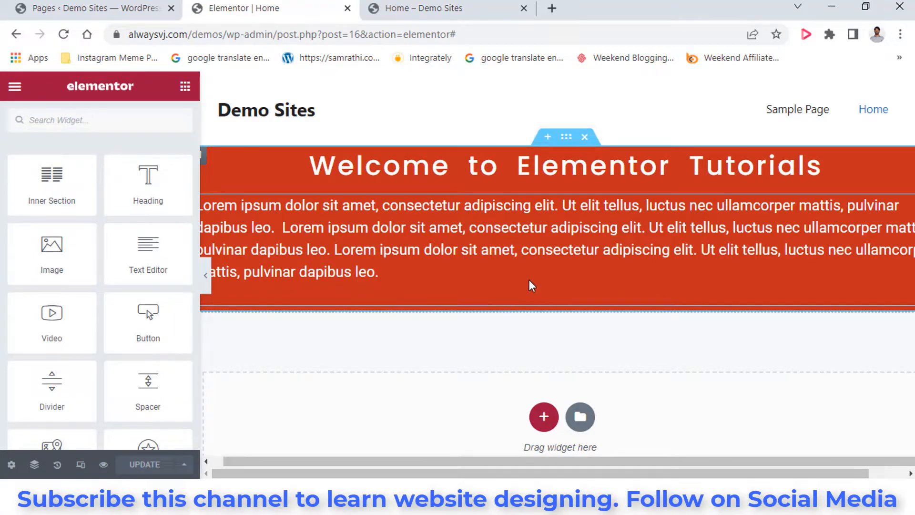
scroll(543, 362, down, 2)
click(543, 343)
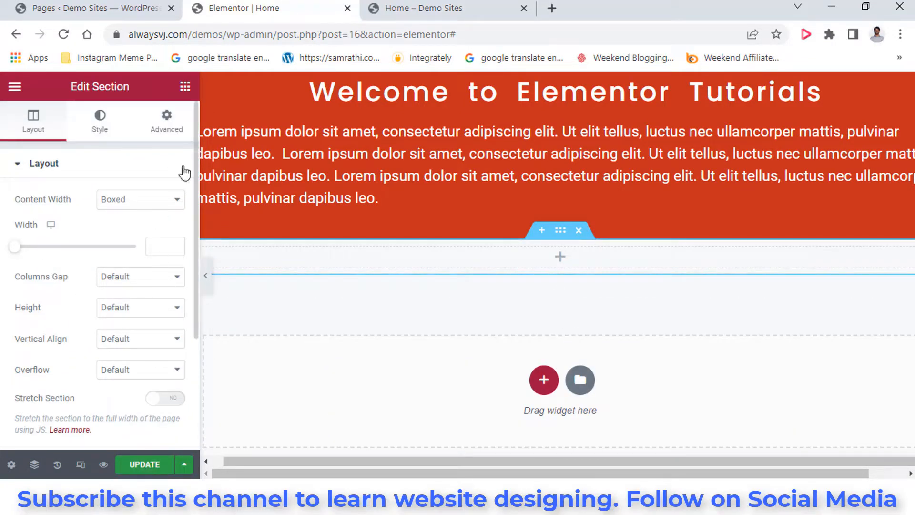
Place an Image widget showing landscape-mountains-sky-4843193.jpg from the media library in the new section and update the page
click(185, 86)
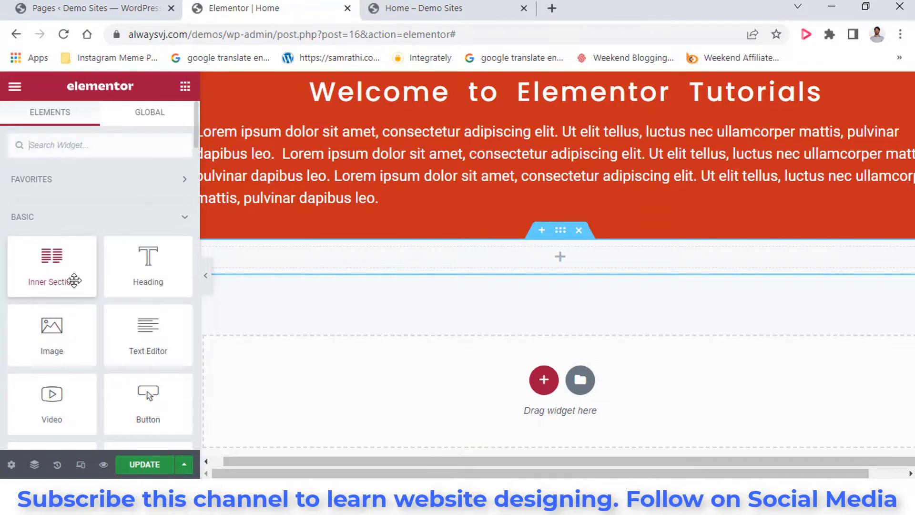
drag(55, 341, 528, 258)
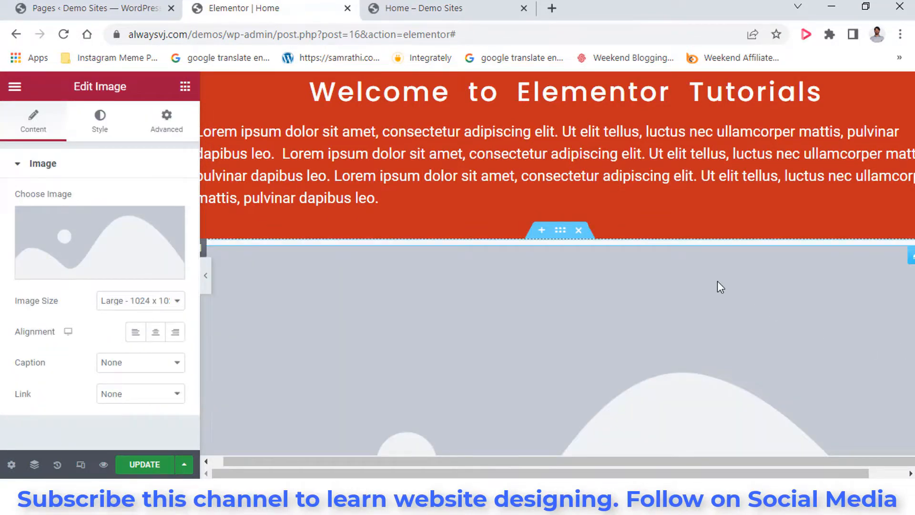
scroll(747, 266, down, 5)
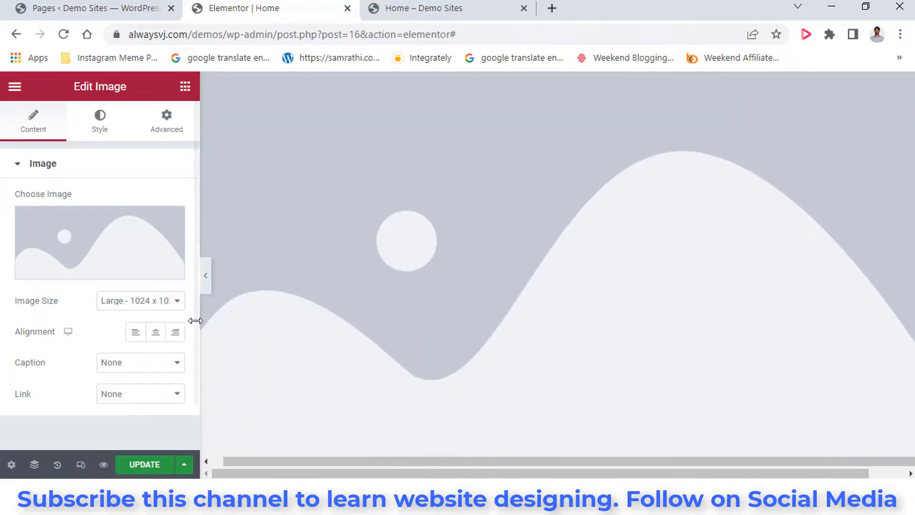
click(81, 273)
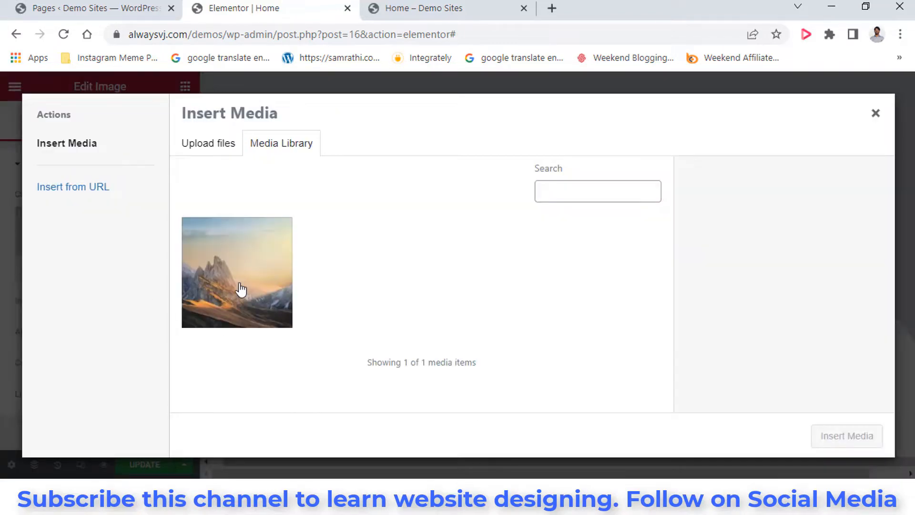
click(236, 291)
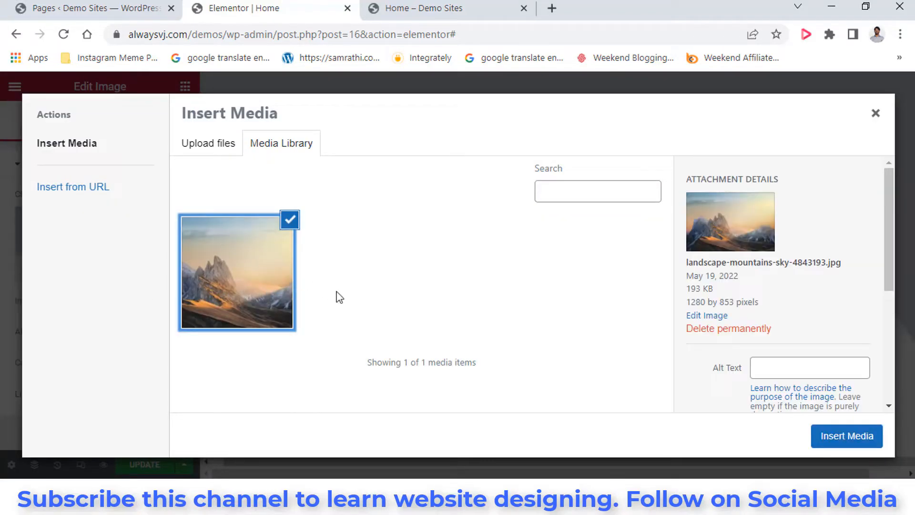
click(856, 438)
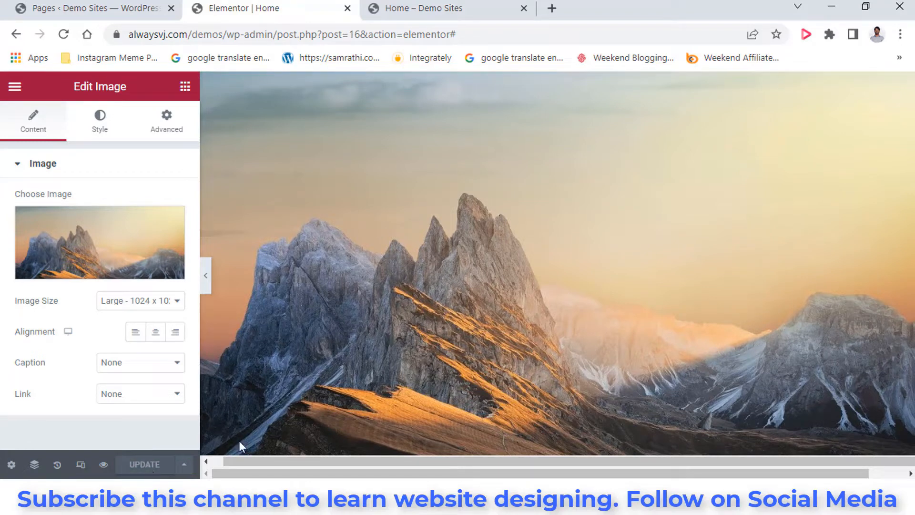
Reload the live Home page and examine how the inserted image appears below the text section
click(441, 8)
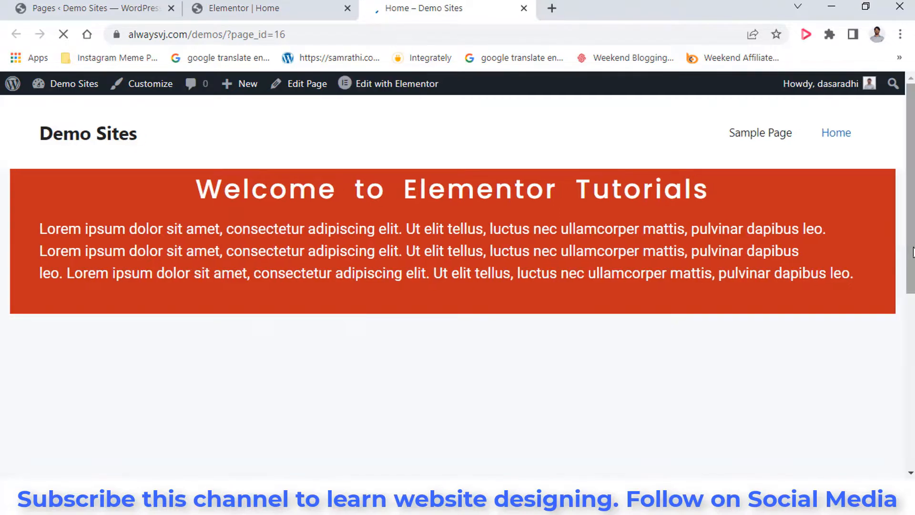
scroll(912, 252, down, 5)
scroll(912, 256, down, 2)
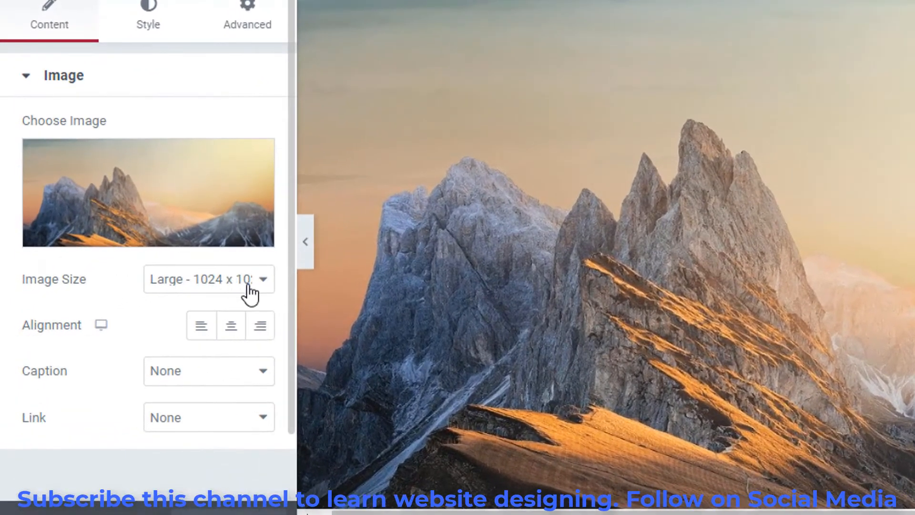
Set the image size to Medium - 300 x 300, update the page, and check it on the live site
click(250, 291)
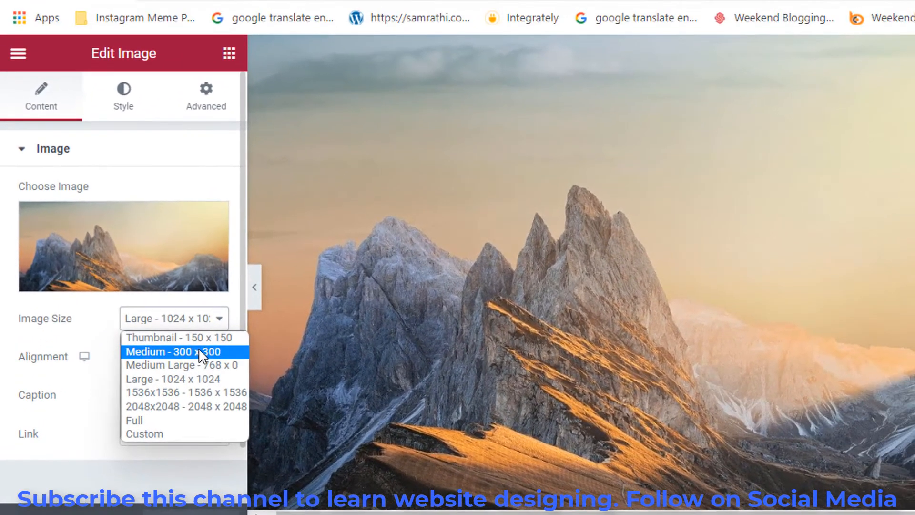
click(200, 351)
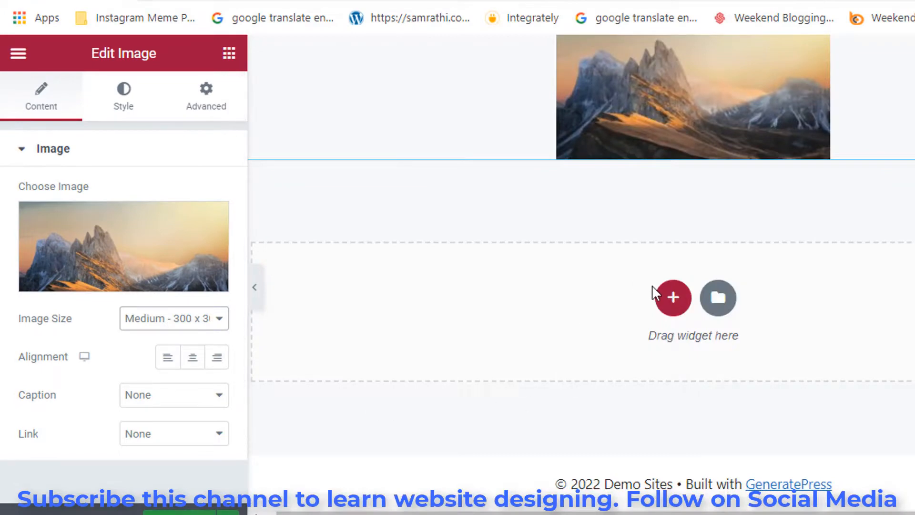
scroll(667, 295, up, 3)
click(179, 512)
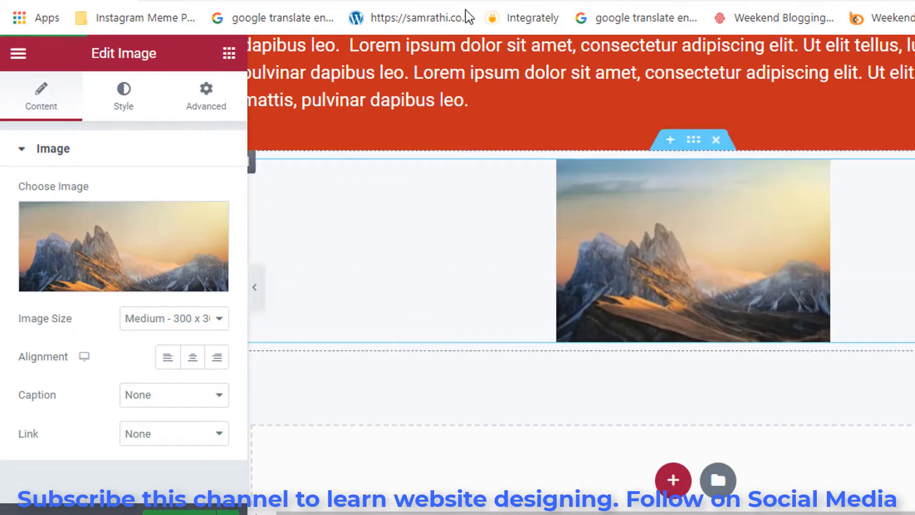
click(79, 1)
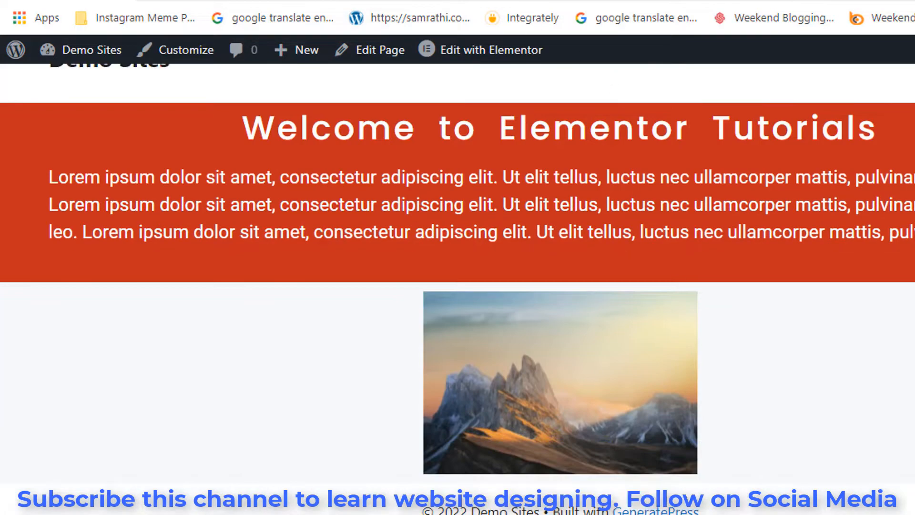
Change the image size to Thumbnail - 150 x 150 in the editor, update, and reload the live page to check it
click(190, 1)
click(181, 318)
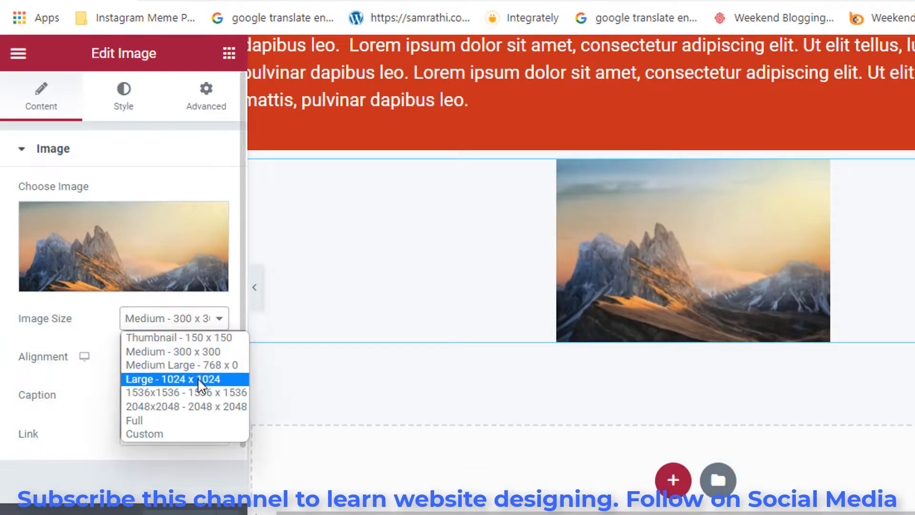
click(205, 337)
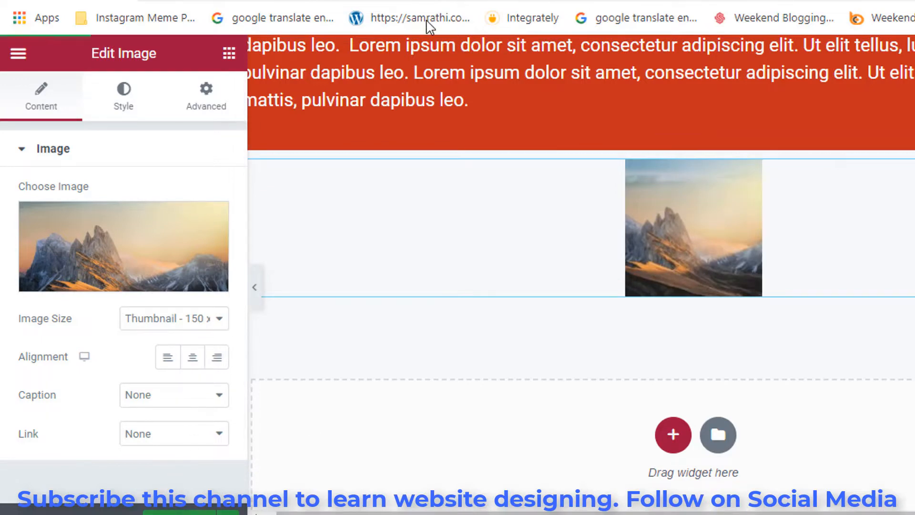
click(208, 1)
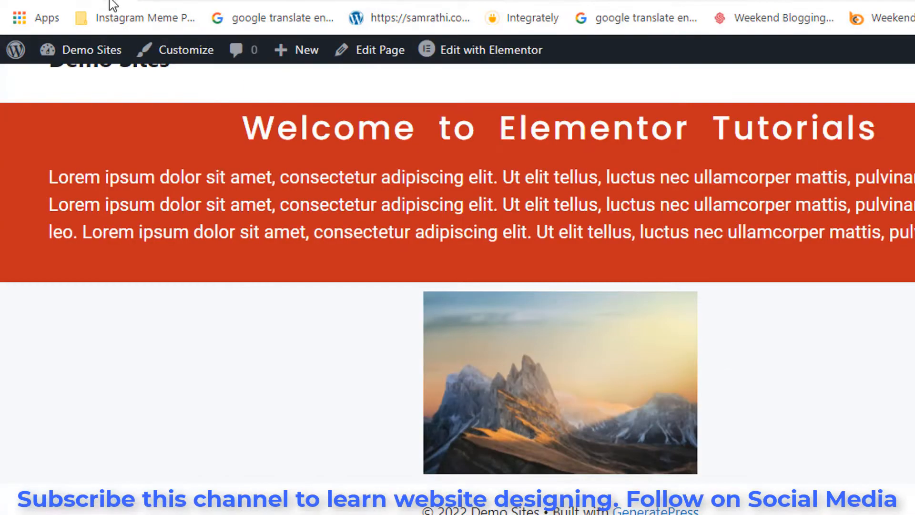
click(75, 0)
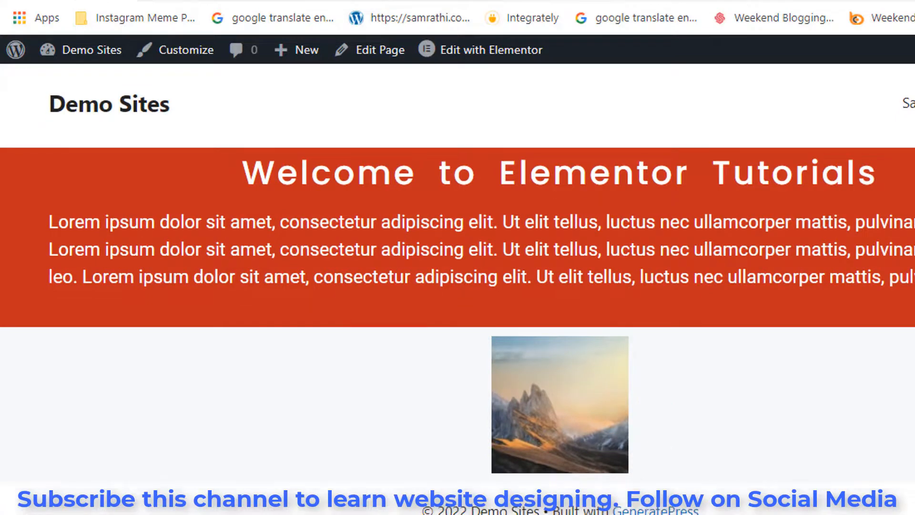
Set the image size back to Large - 1024 x 1024, update the page, and reload the live Home page
click(143, 0)
click(214, 318)
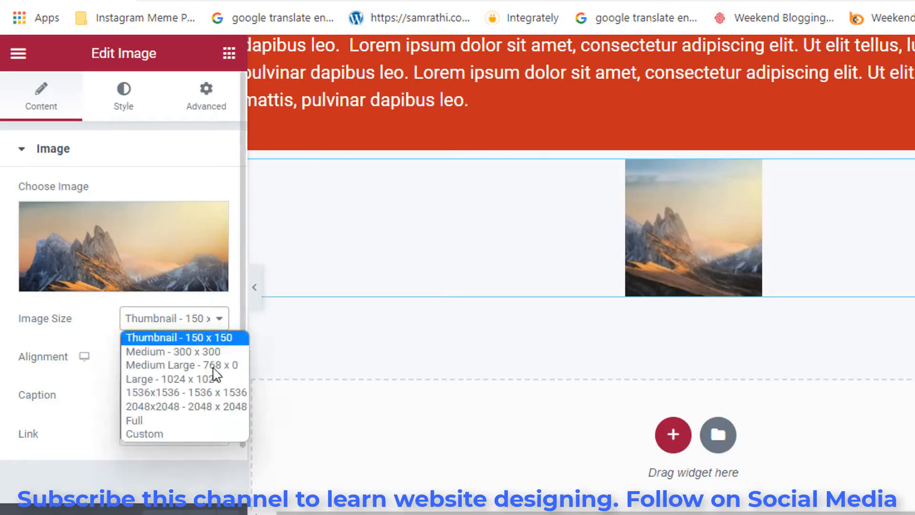
click(217, 378)
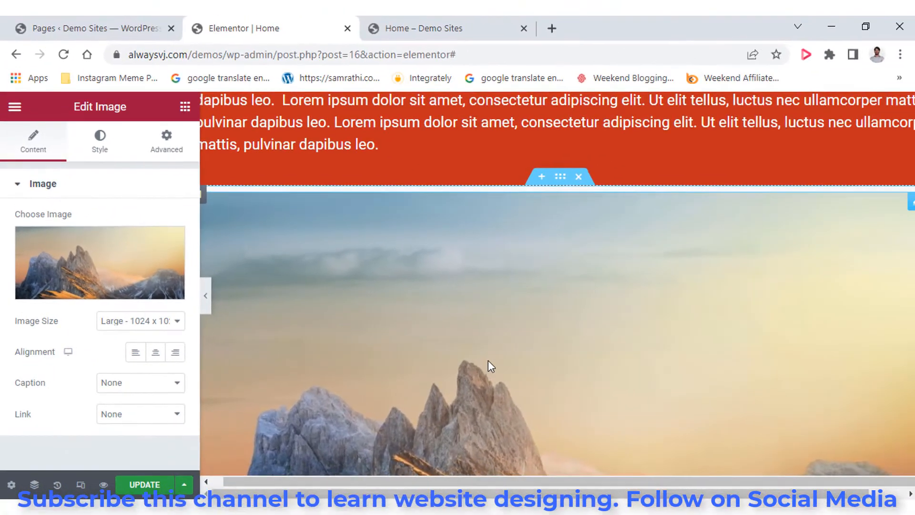
scroll(605, 367, down, 5)
scroll(505, 357, down, 2)
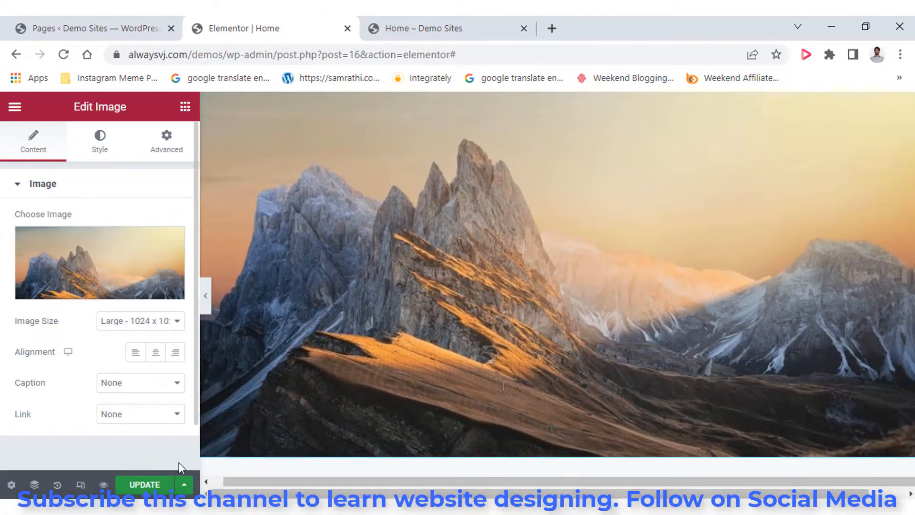
click(144, 485)
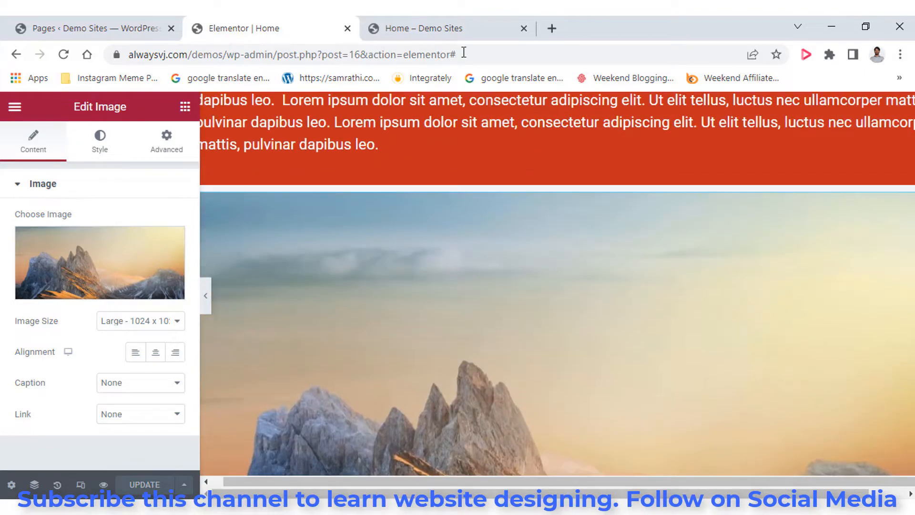
click(448, 28)
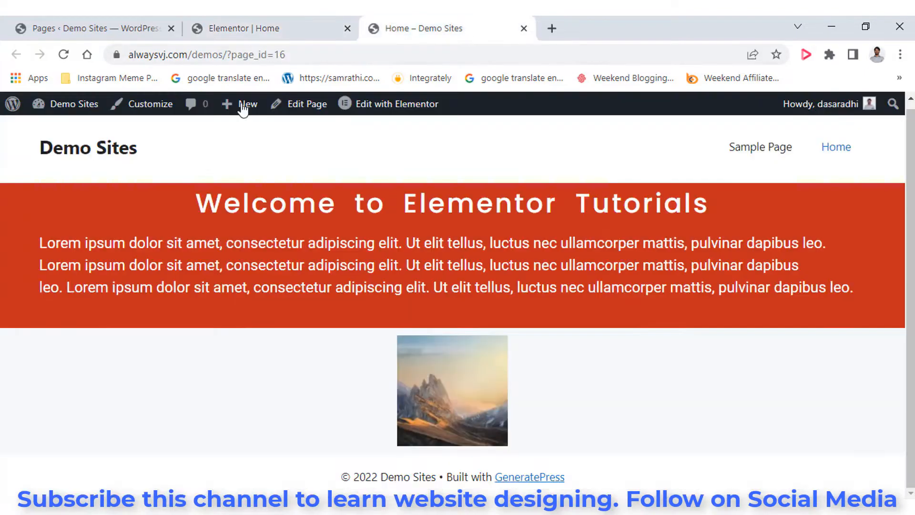
click(64, 55)
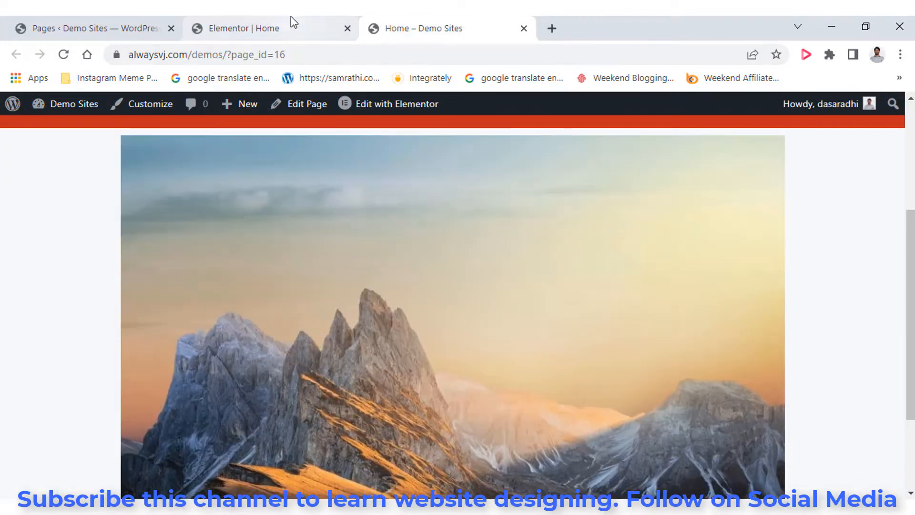
Go back to the Elementor editor and delete the large mountain image from its section
click(293, 22)
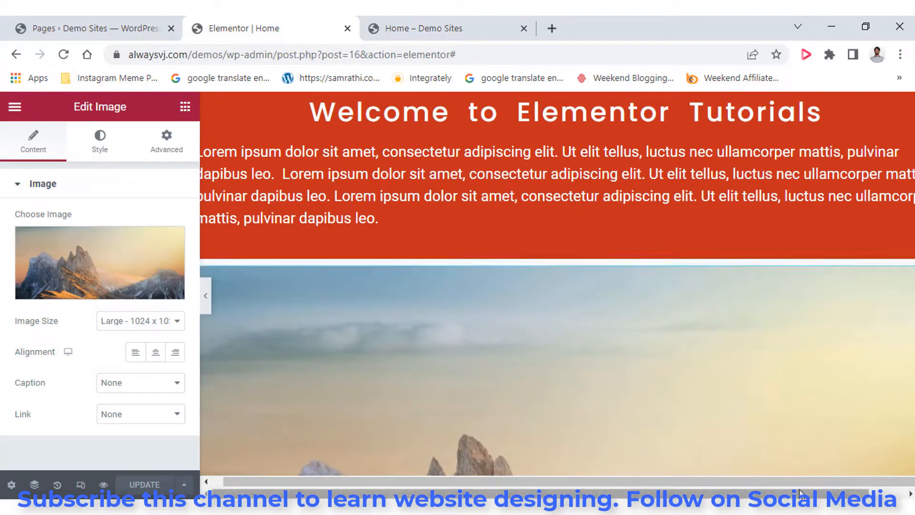
drag(834, 493, 870, 493)
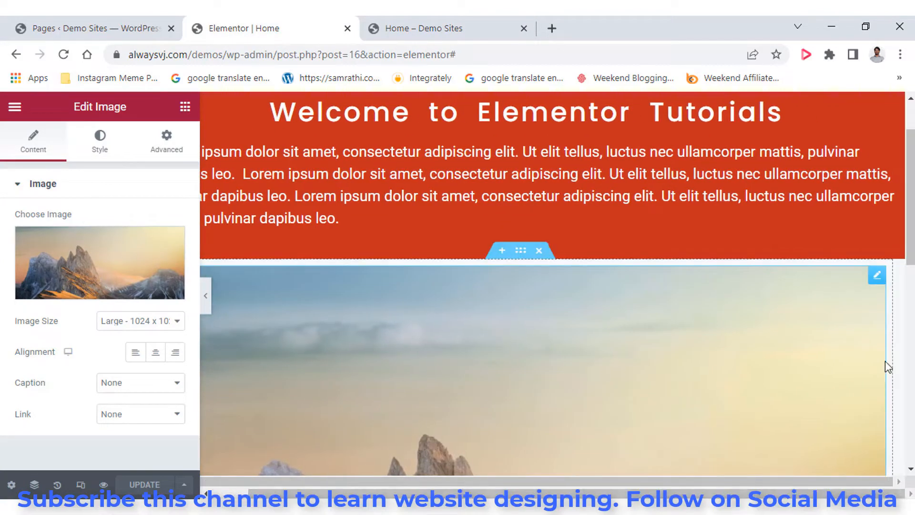
right_click(880, 285)
click(831, 483)
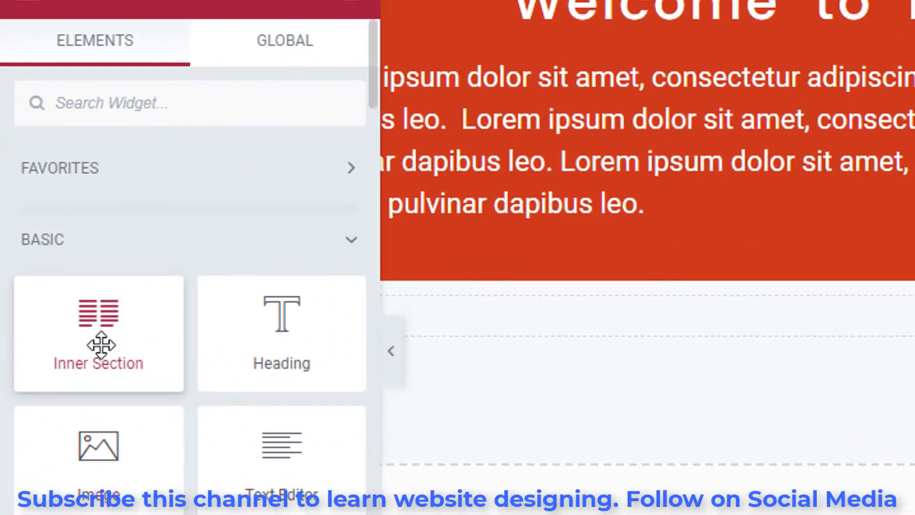
Place a two-column inner section in the empty section below the text and bring back the widget list
drag(75, 344, 910, 336)
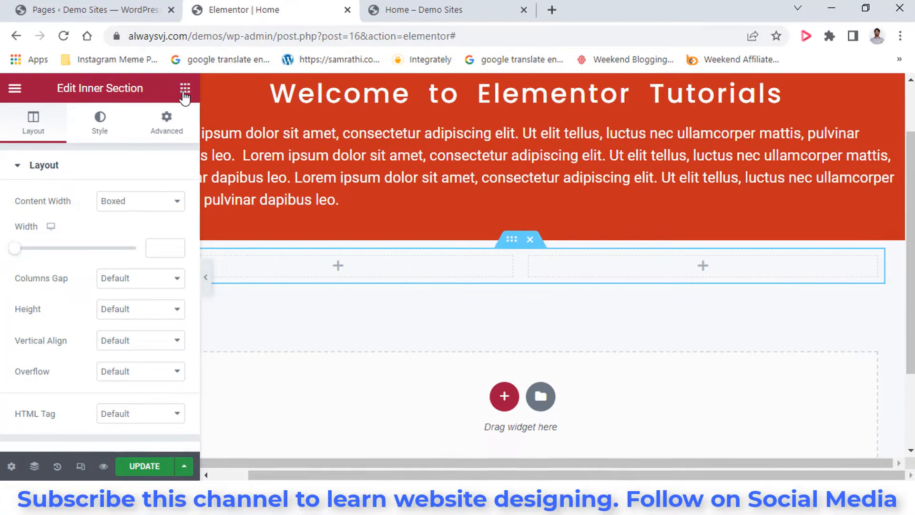
click(352, 1)
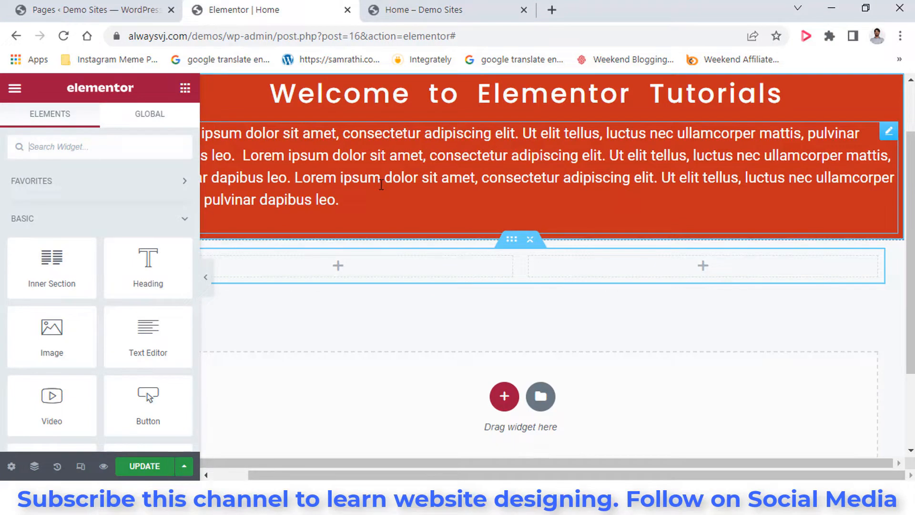
click(506, 397)
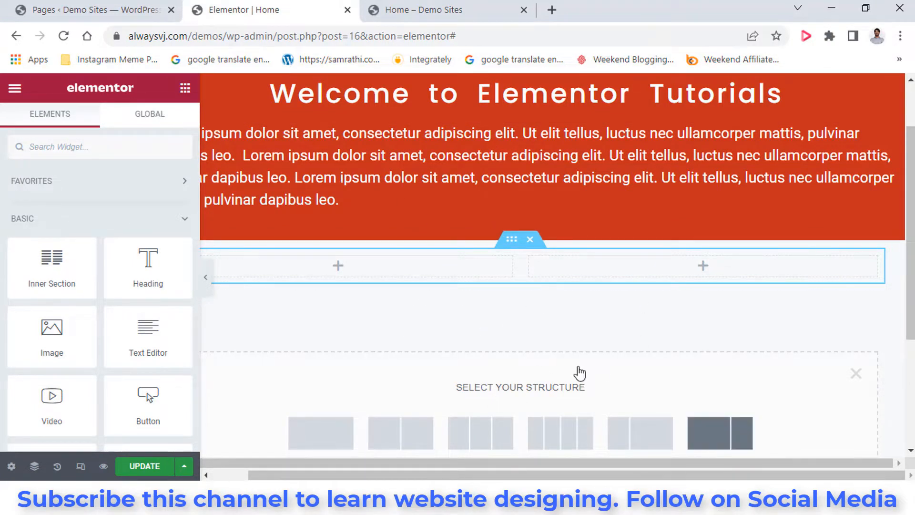
Place an Image widget with landscape-mountains-sky-4843193.jpg in the inner section's first column and update the page
drag(48, 346, 373, 265)
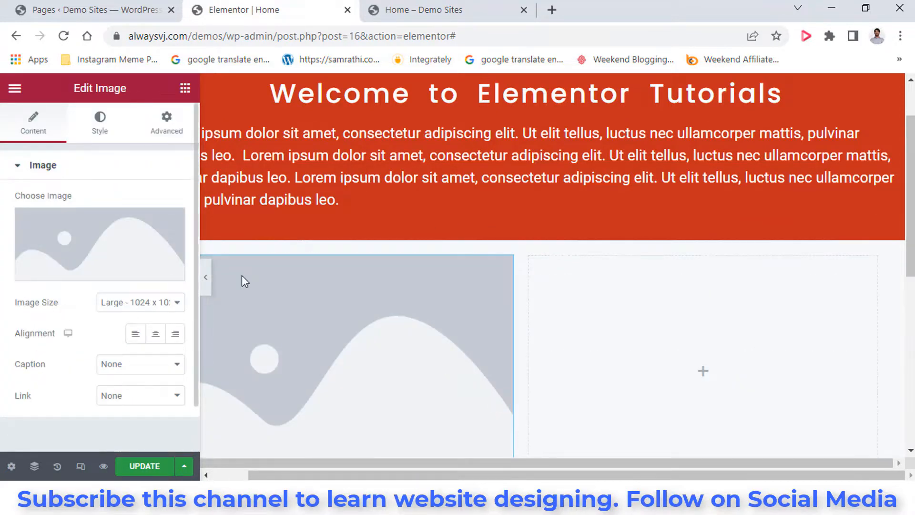
click(75, 270)
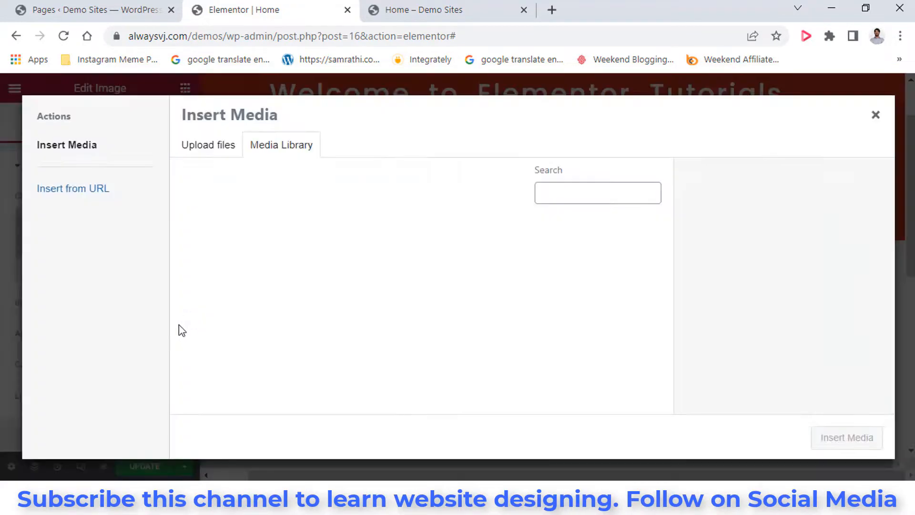
click(229, 267)
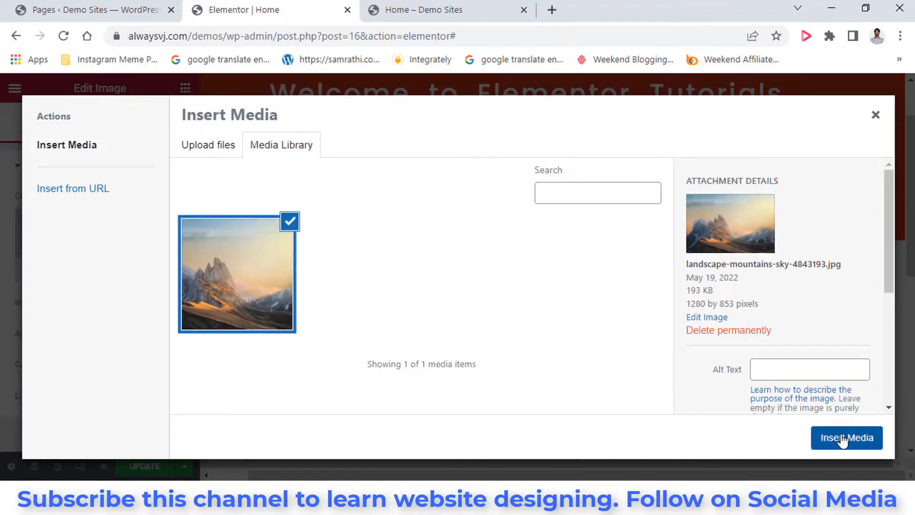
click(865, 438)
scroll(680, 336, down, 3)
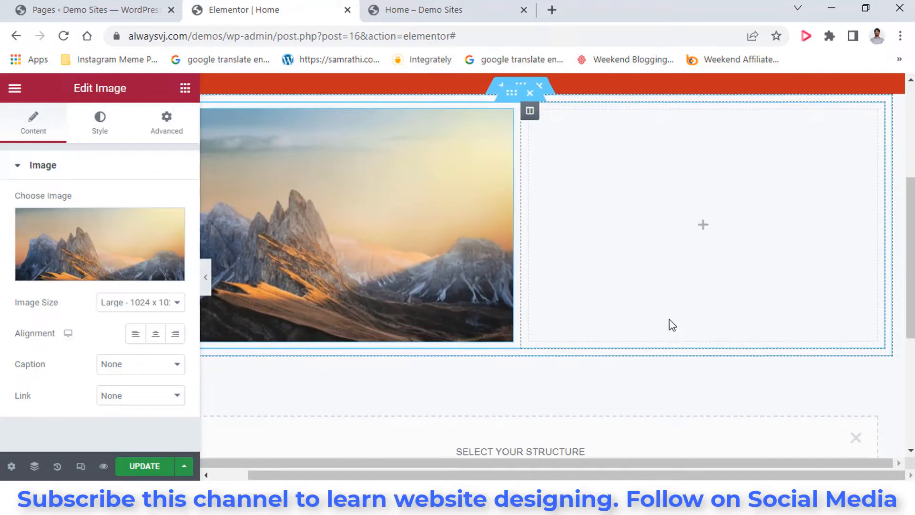
click(157, 465)
scroll(635, 286, up, 3)
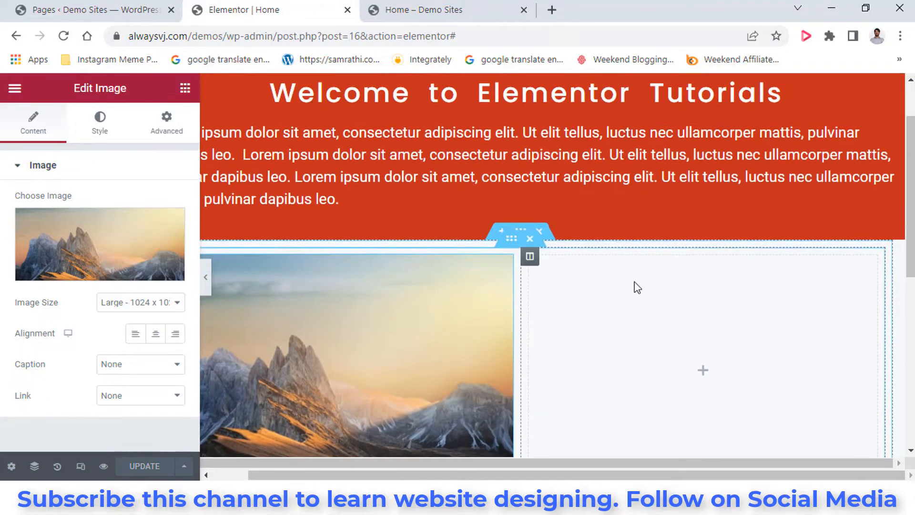
Add a Heading widget to the inner section's second column and paste a copy of the red section's text below it
click(185, 88)
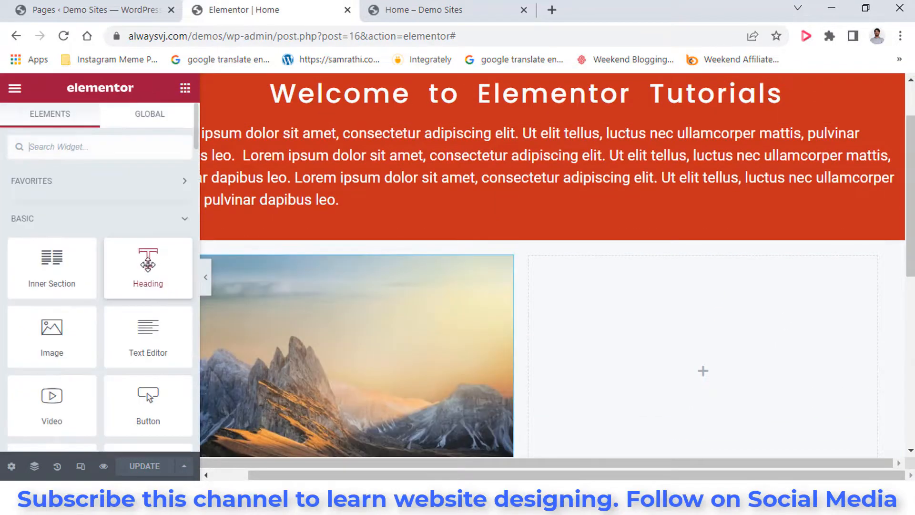
drag(148, 265, 818, 373)
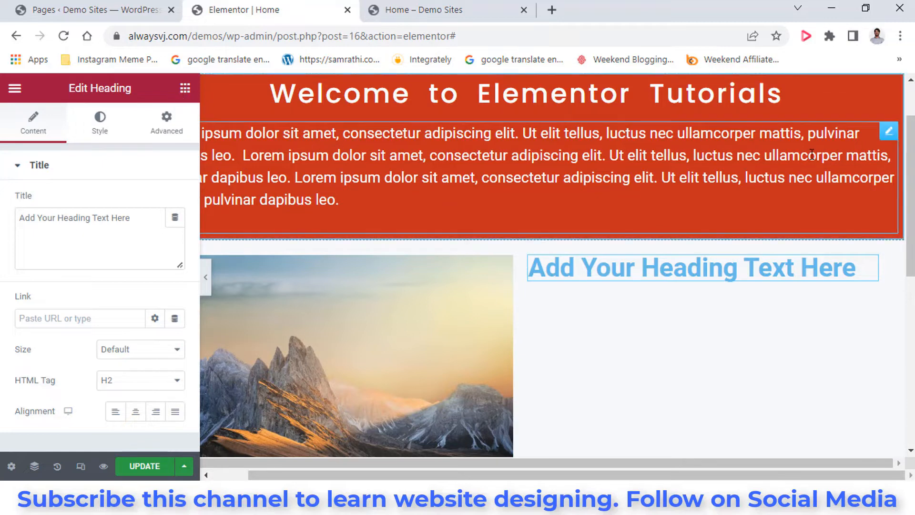
right_click(889, 133)
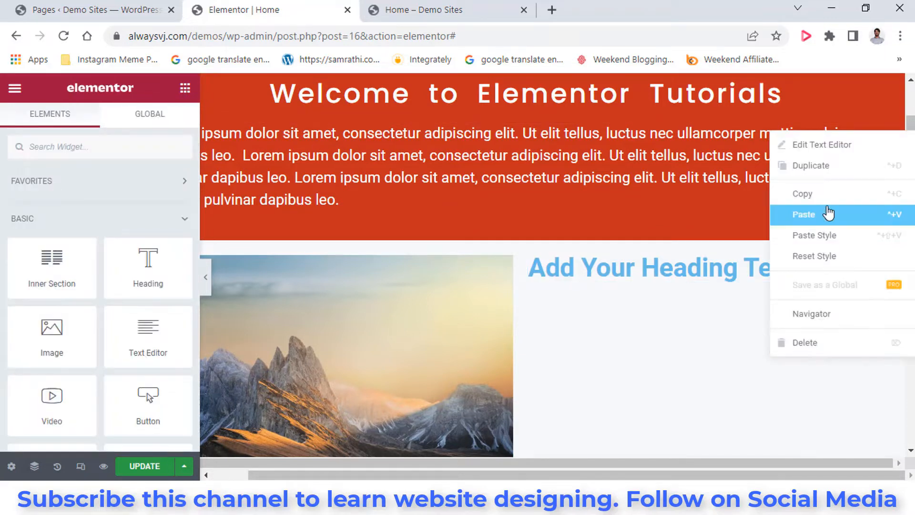
click(825, 204)
right_click(648, 351)
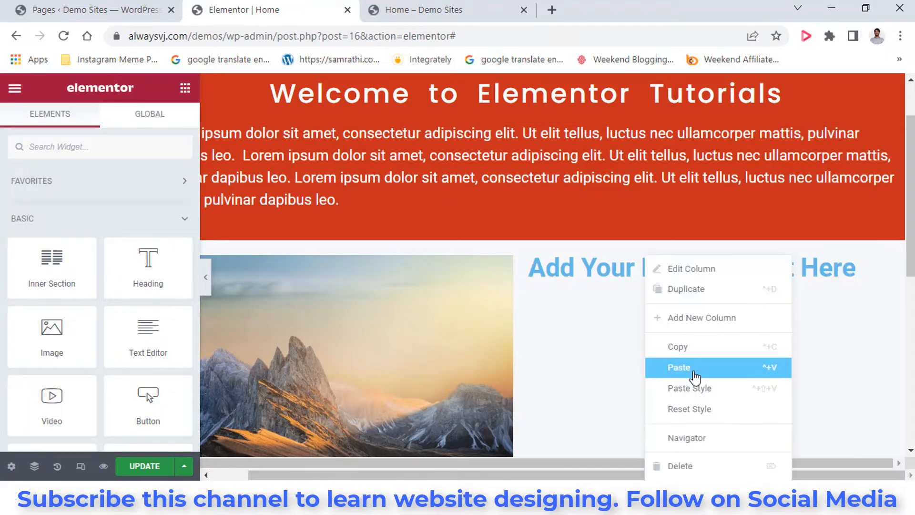
click(697, 376)
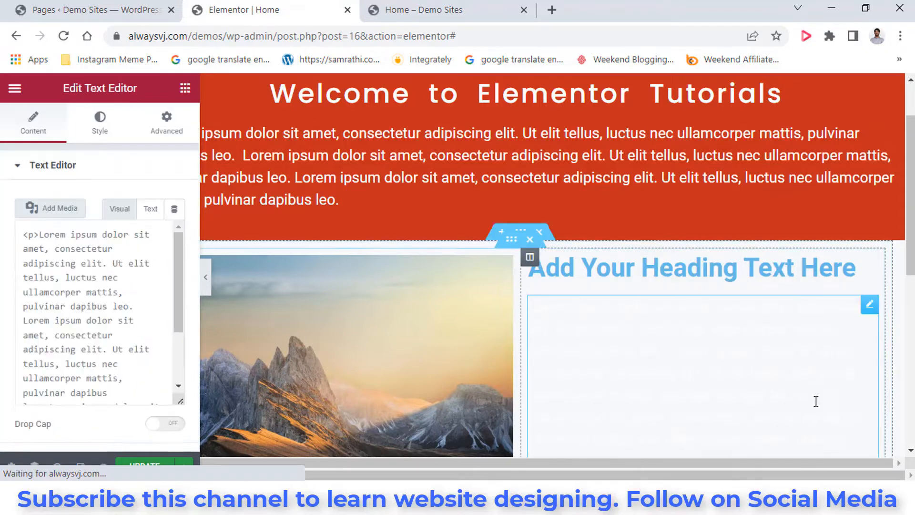
Set the text color of the pasted paragraph beside the image to dark gray #565656
triple_click(729, 343)
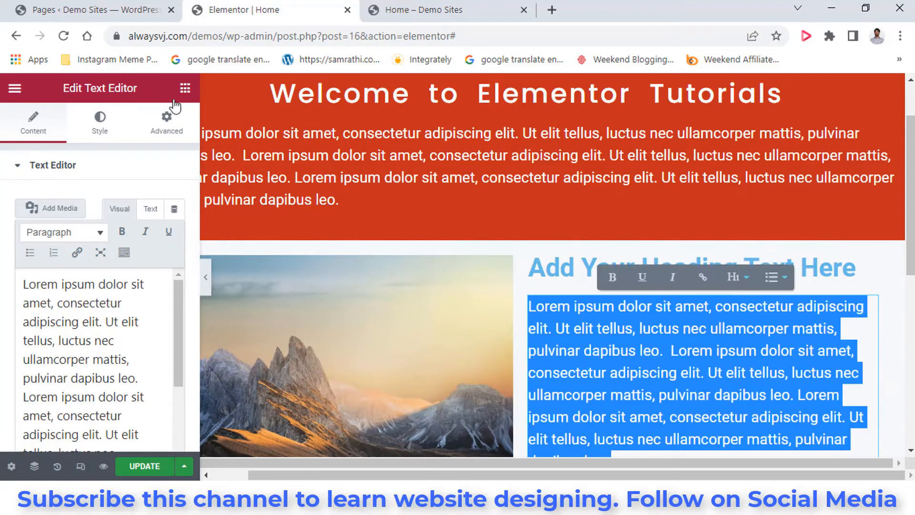
click(105, 138)
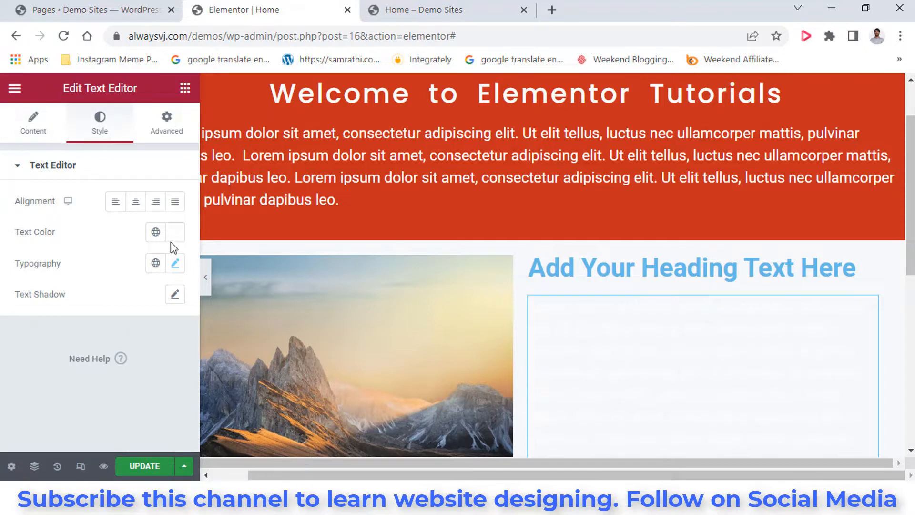
click(175, 232)
drag(254, 195, 177, 241)
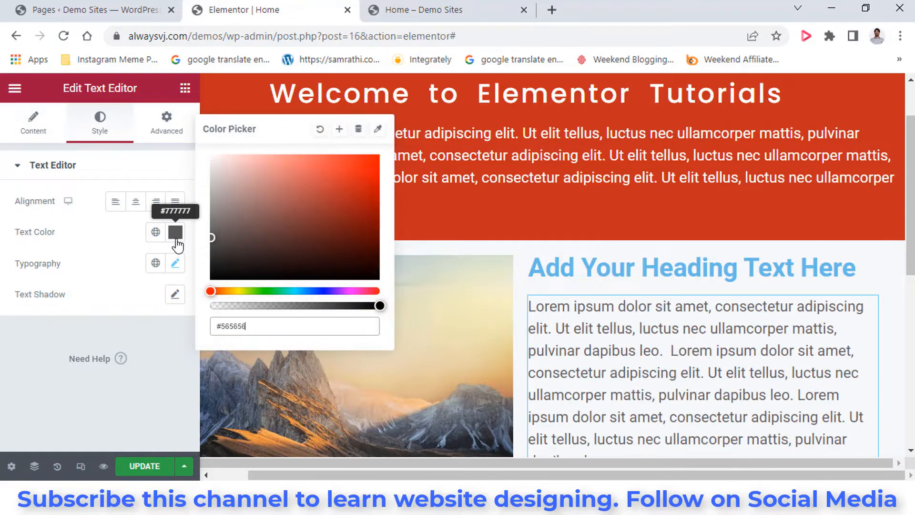
click(457, 361)
scroll(898, 352, down, 1)
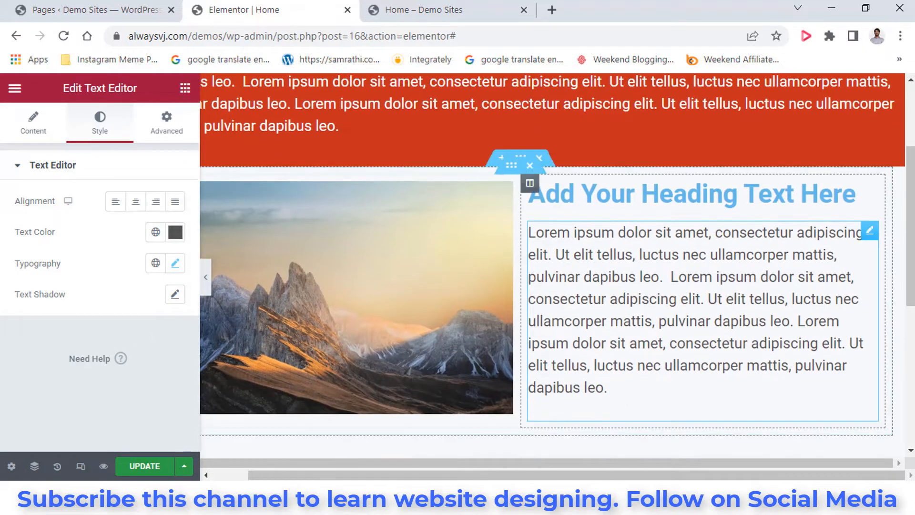
Update the page, reload the live Home page, and review the image beside its heading and text
click(144, 466)
click(429, 9)
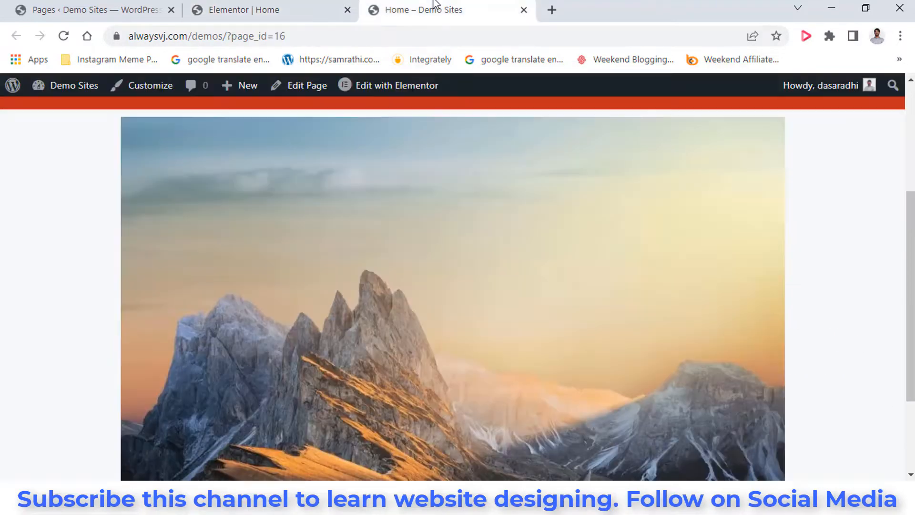
click(64, 36)
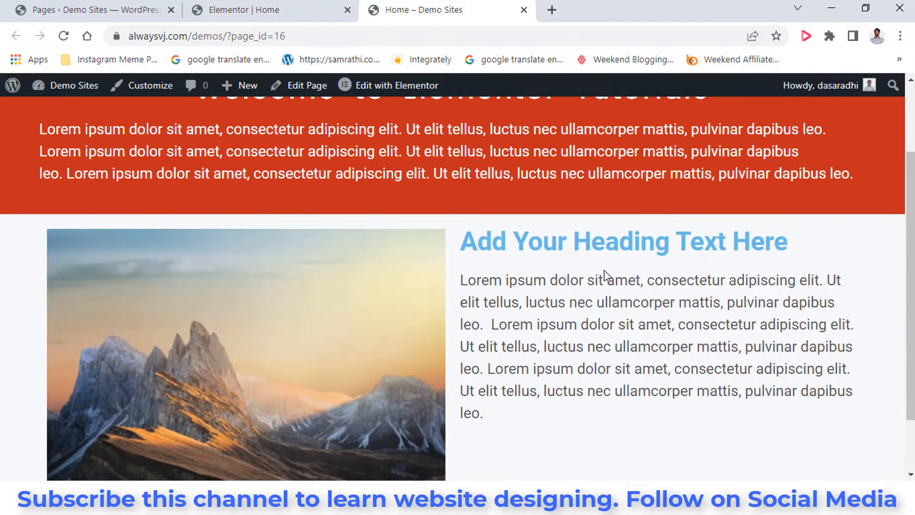
scroll(530, 272, up, 2)
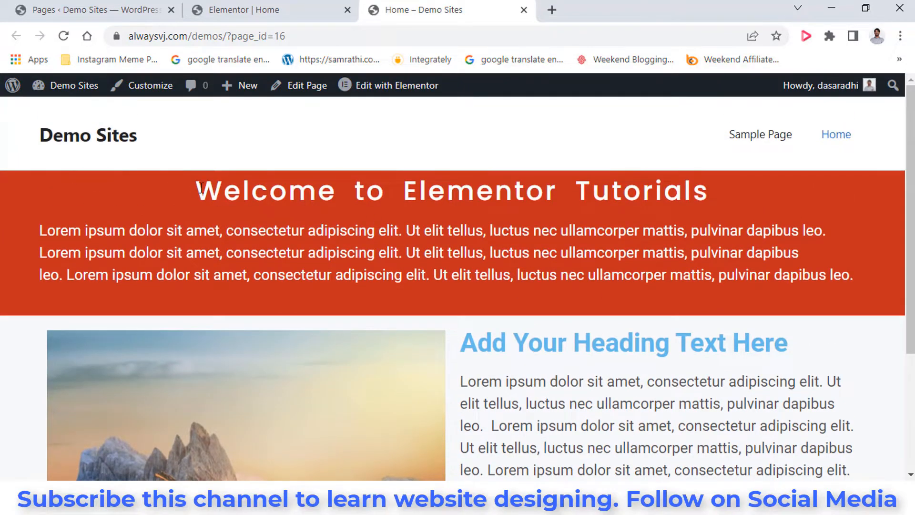
drag(513, 211, 876, 280)
scroll(448, 390, down, 3)
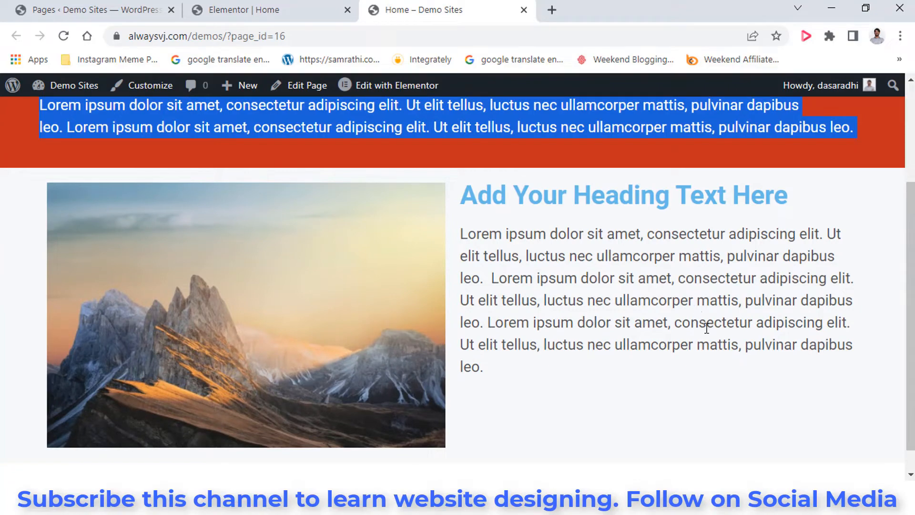
Back in the Elementor editor, add a one-column section below the image and text and place a Video widget in it
click(286, 9)
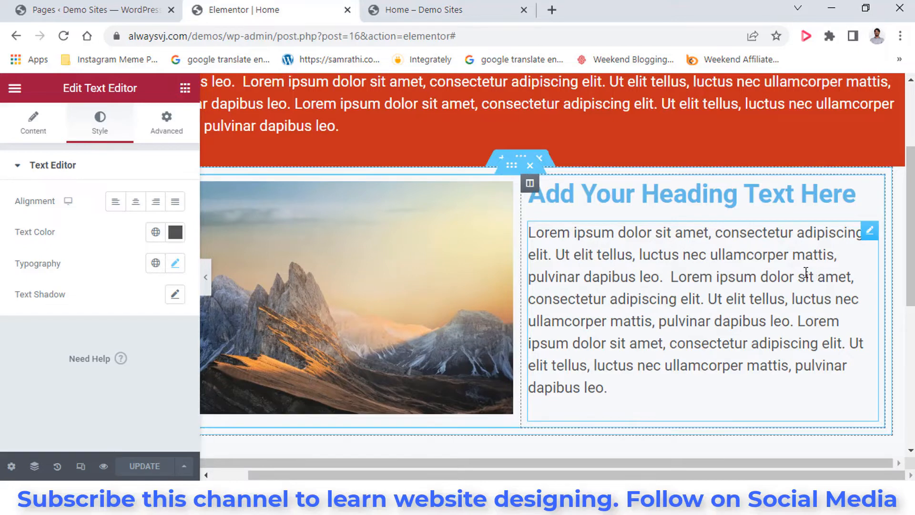
scroll(463, 316, down, 2)
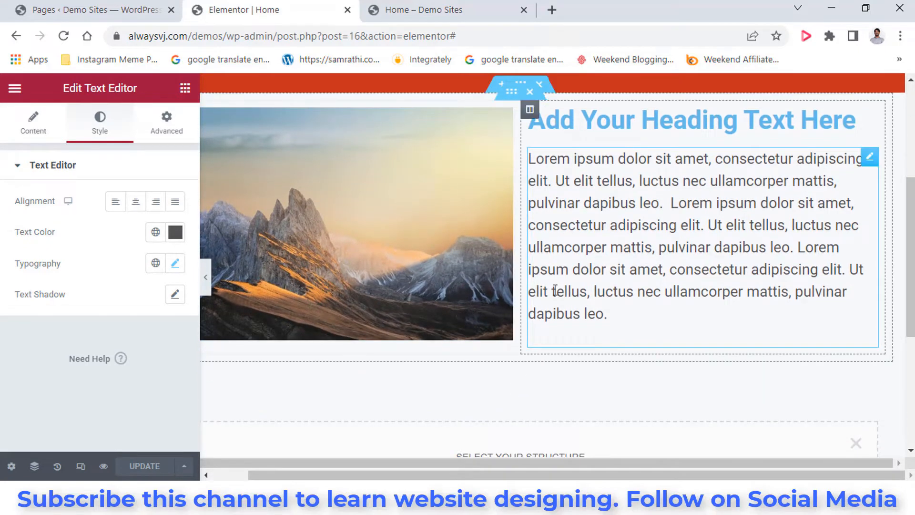
scroll(442, 273, up, 2)
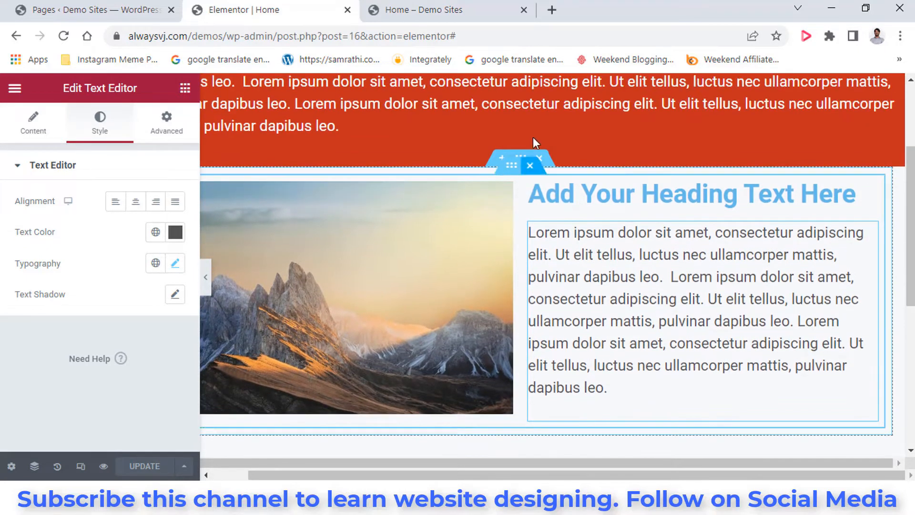
scroll(503, 279, down, 4)
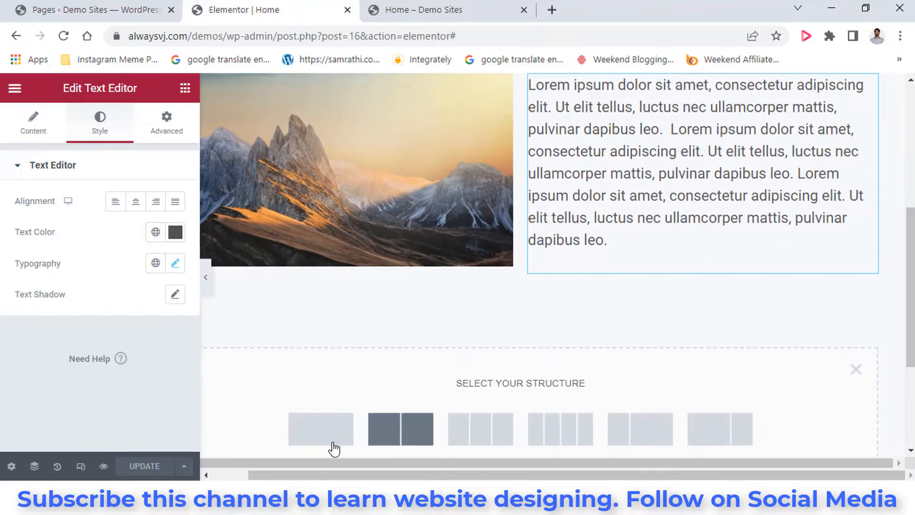
click(365, 430)
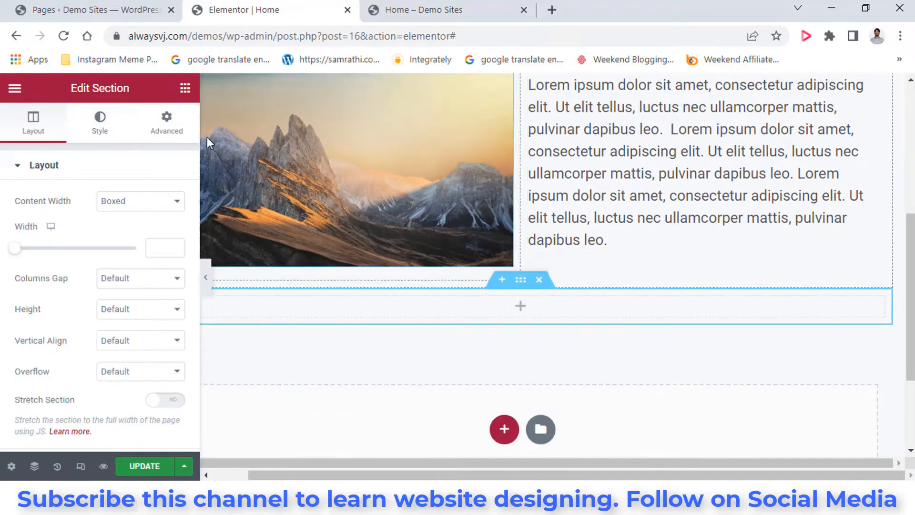
click(185, 88)
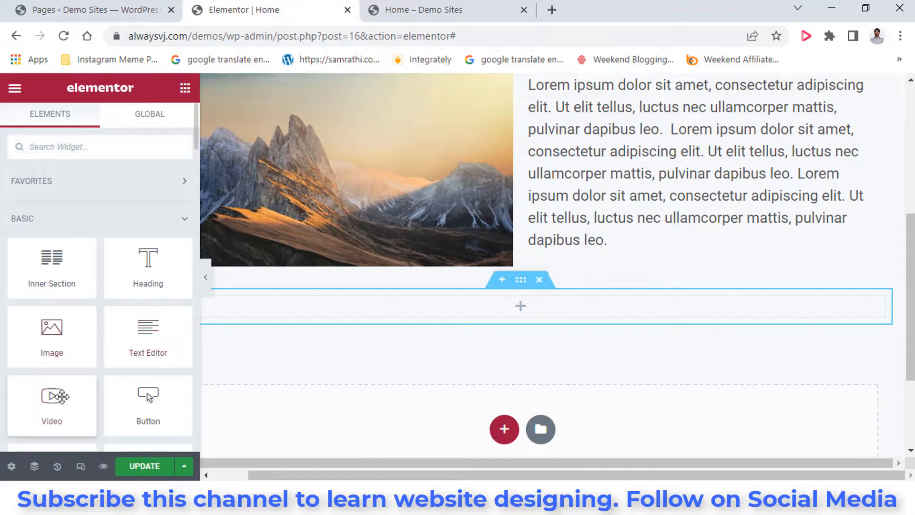
drag(72, 402, 438, 360)
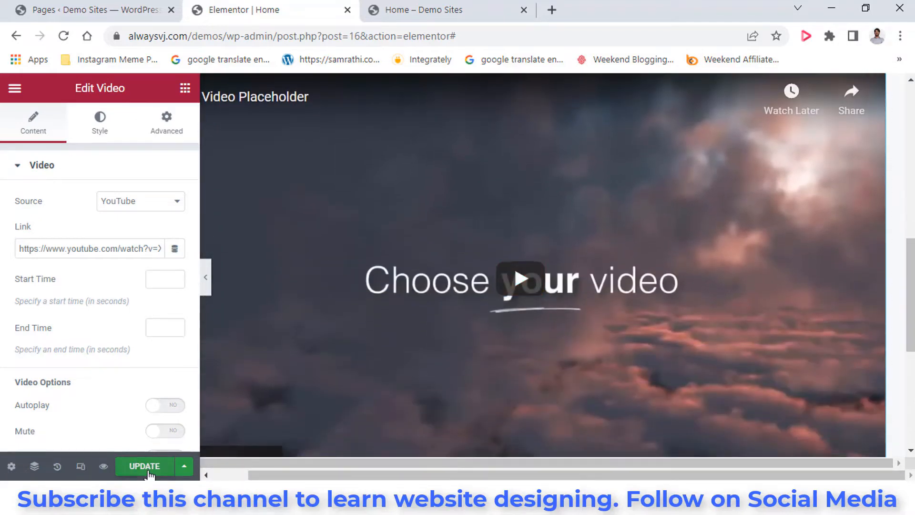
Update the page and check the placeholder video on the live Home page
click(144, 466)
click(438, 16)
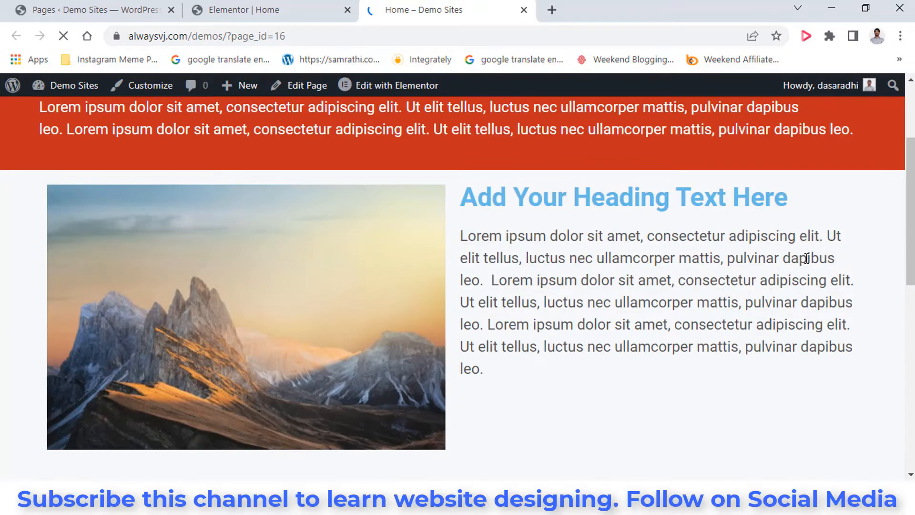
scroll(828, 252, down, 8)
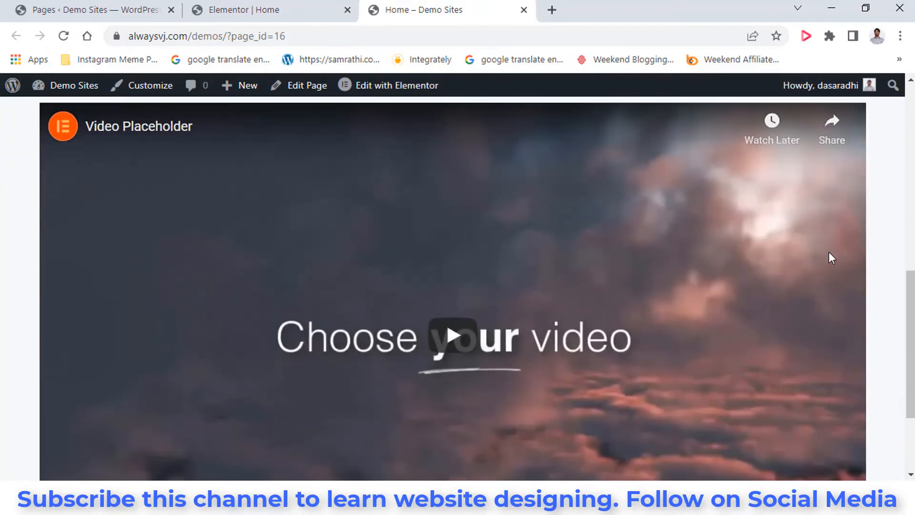
scroll(832, 258, down, 3)
scroll(830, 258, up, 2)
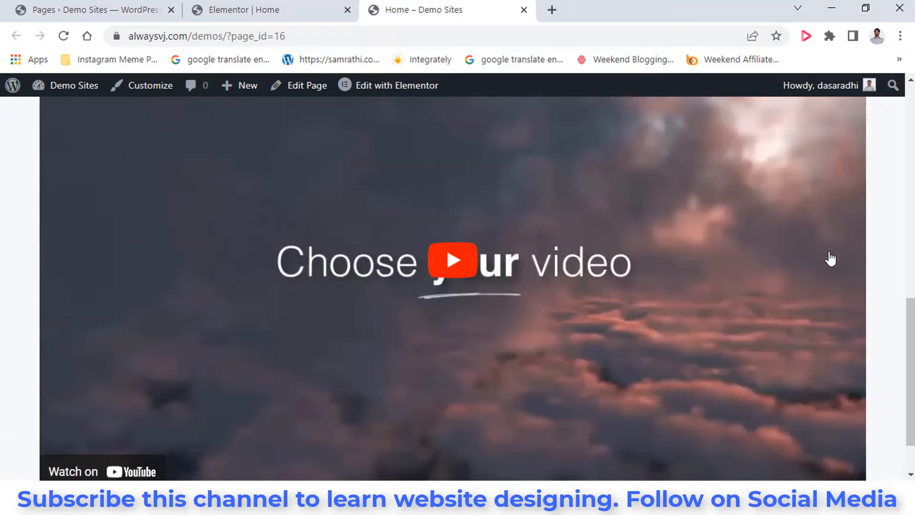
Return to the Elementor editor, look through the video source options, and keep YouTube as the source
click(224, 10)
click(163, 210)
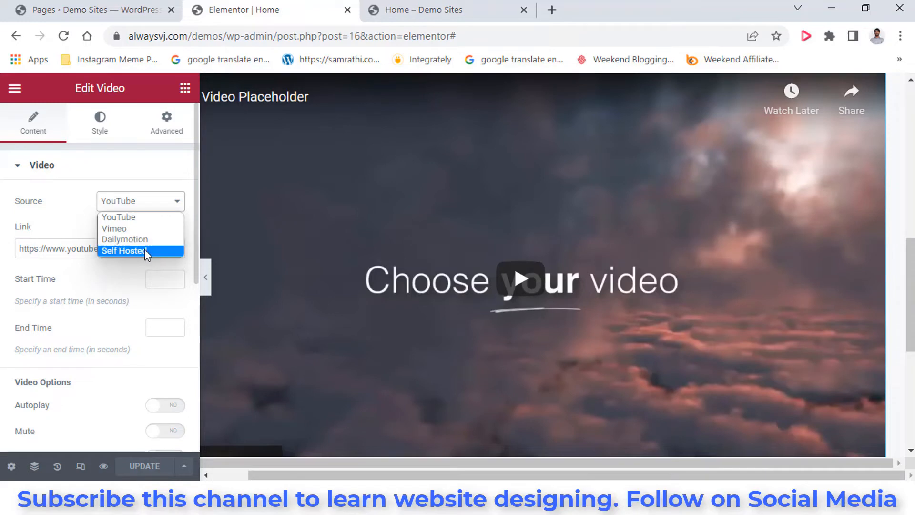
click(132, 220)
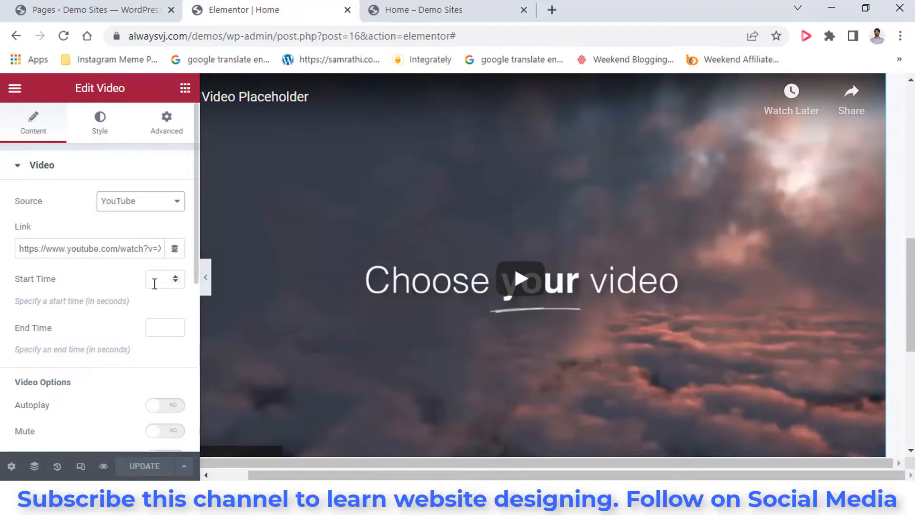
Try hiding the video's player controls, play the video in the editor, and turn the controls back on
scroll(154, 283, down, 2)
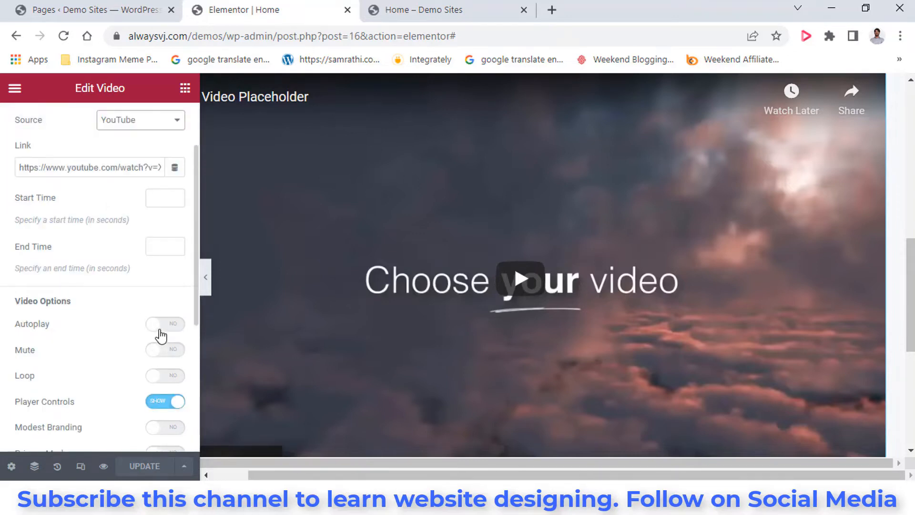
scroll(162, 343, down, 2)
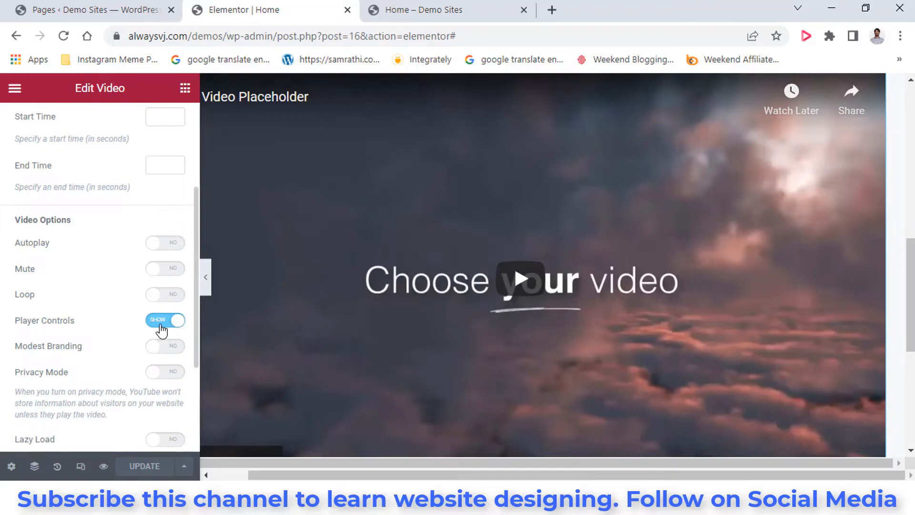
click(161, 326)
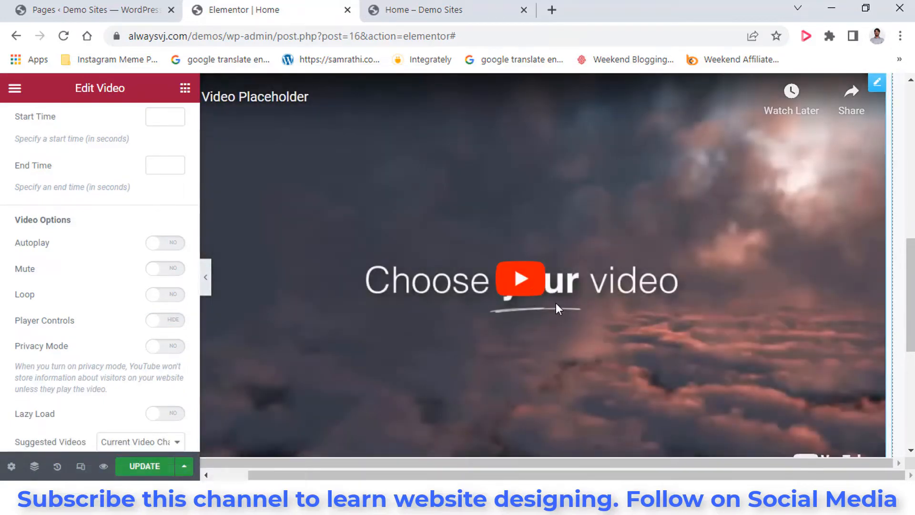
click(555, 305)
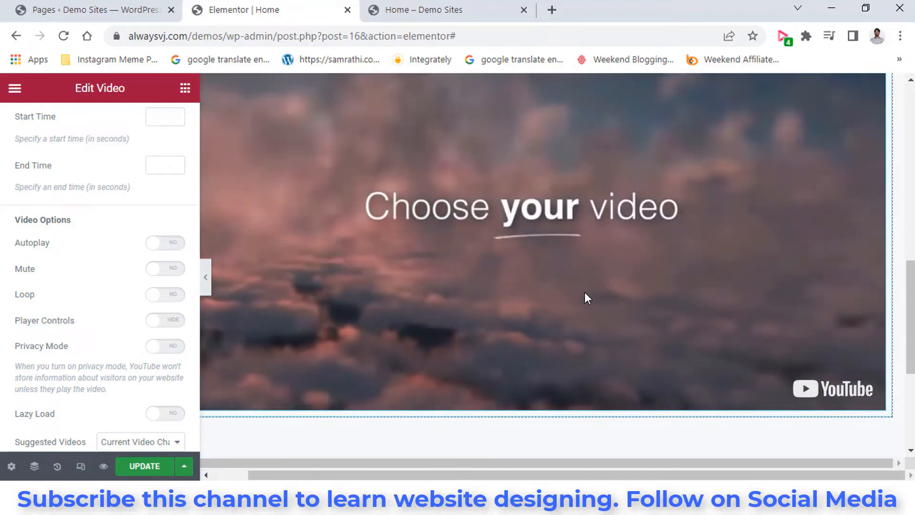
scroll(539, 271, up, 1)
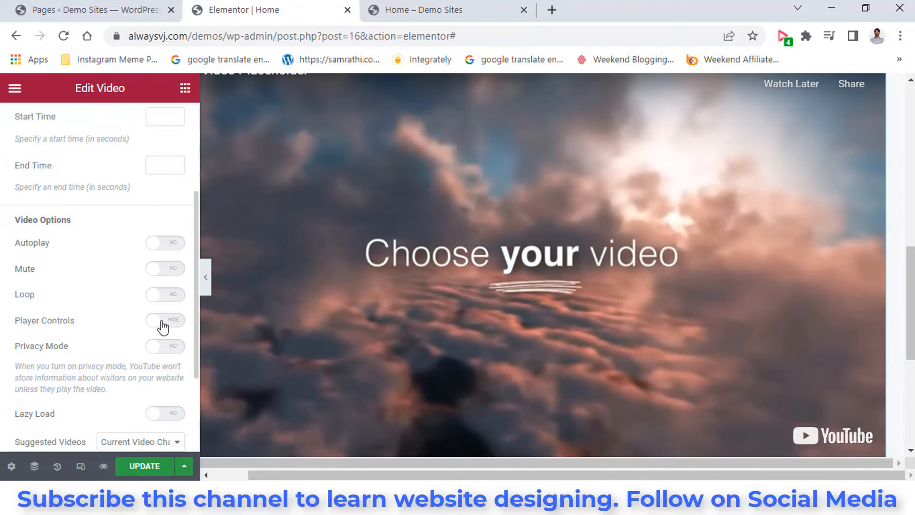
click(162, 322)
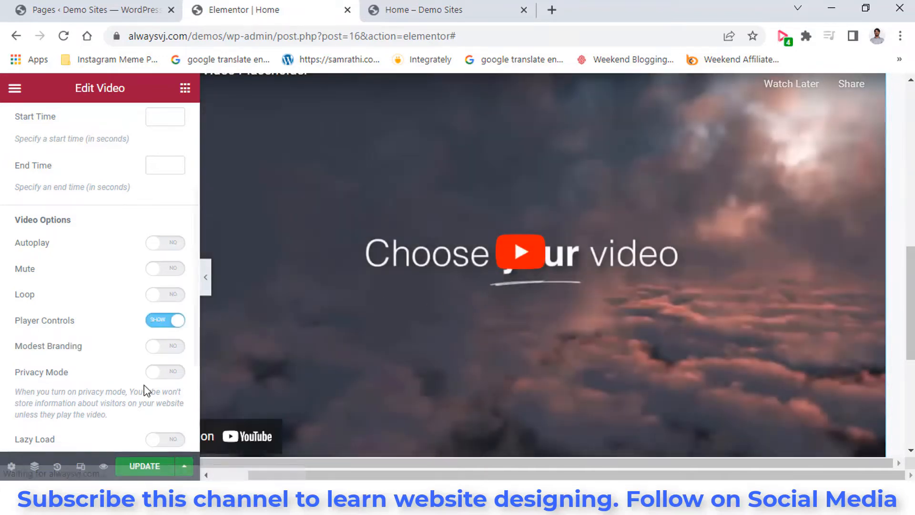
Update the page with the YouTube video settings and bring back the widget list
scroll(105, 301, up, 2)
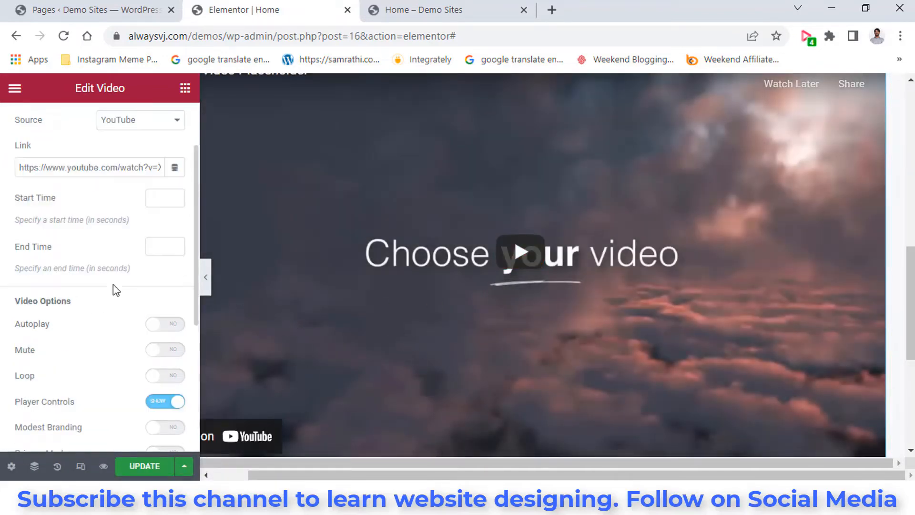
click(152, 467)
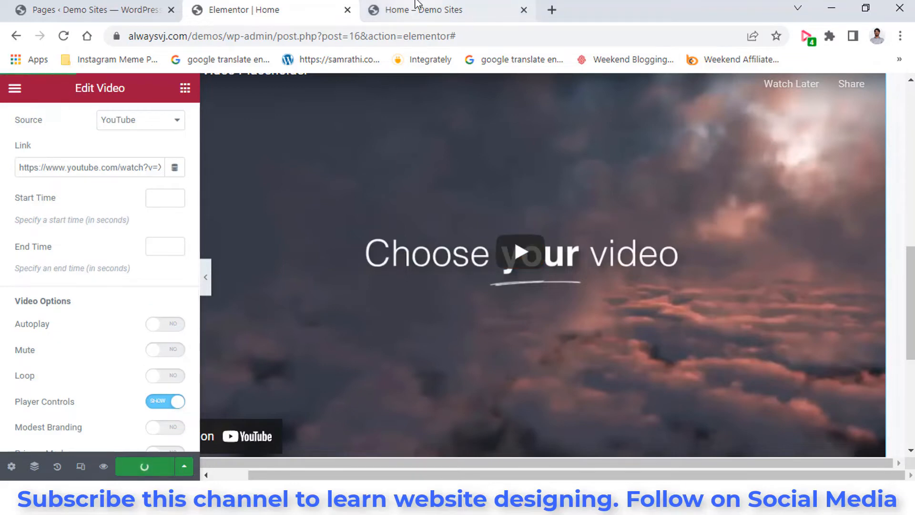
scroll(506, 145, up, 3)
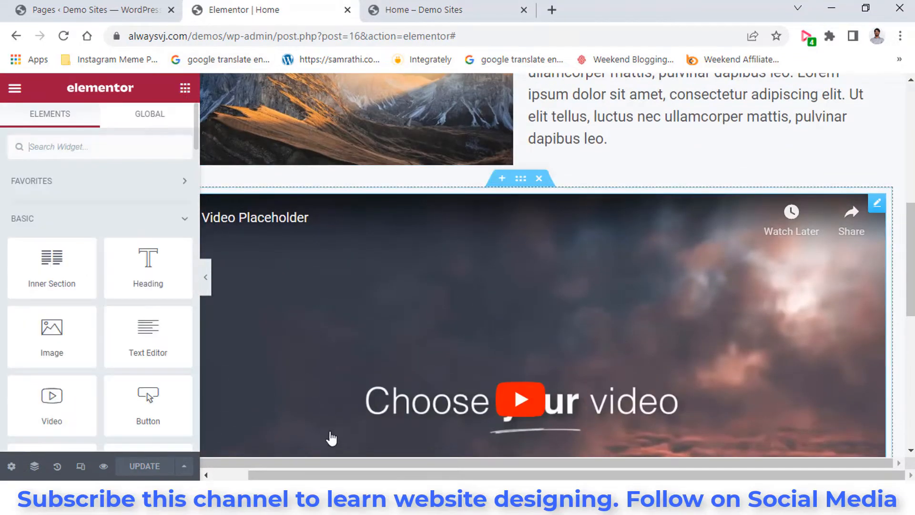
drag(319, 474, 281, 474)
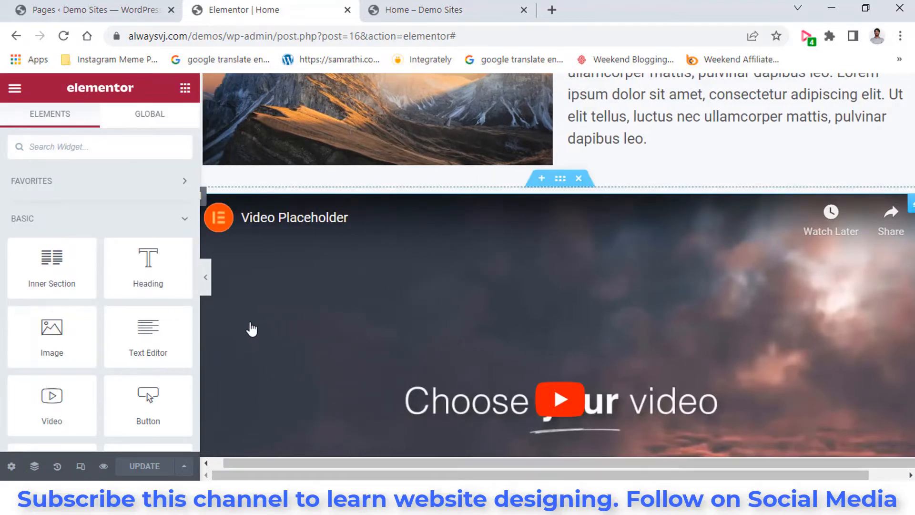
Add a new column to the video's section and move the video widget into that empty second column
right_click(205, 205)
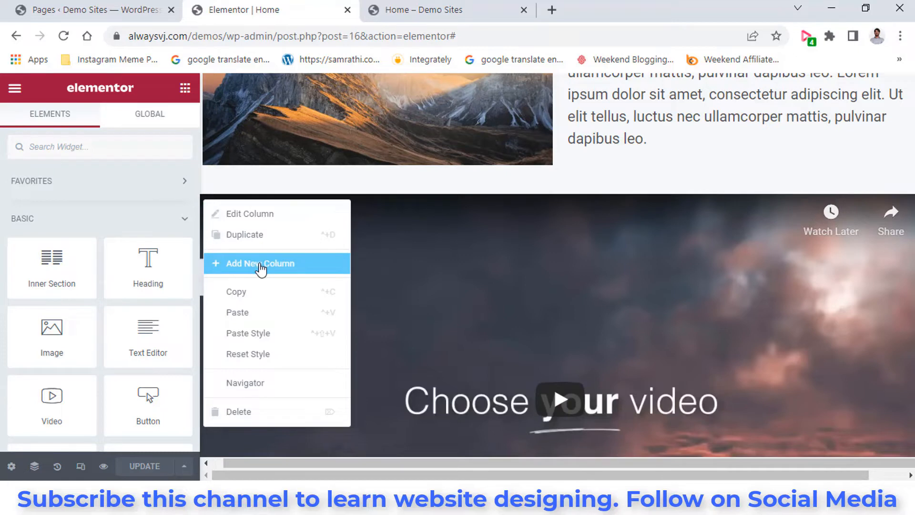
click(261, 267)
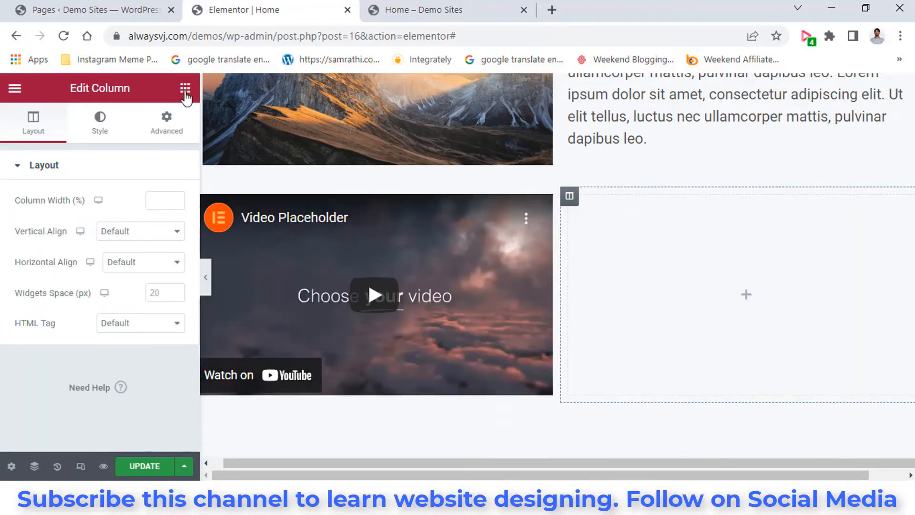
click(185, 88)
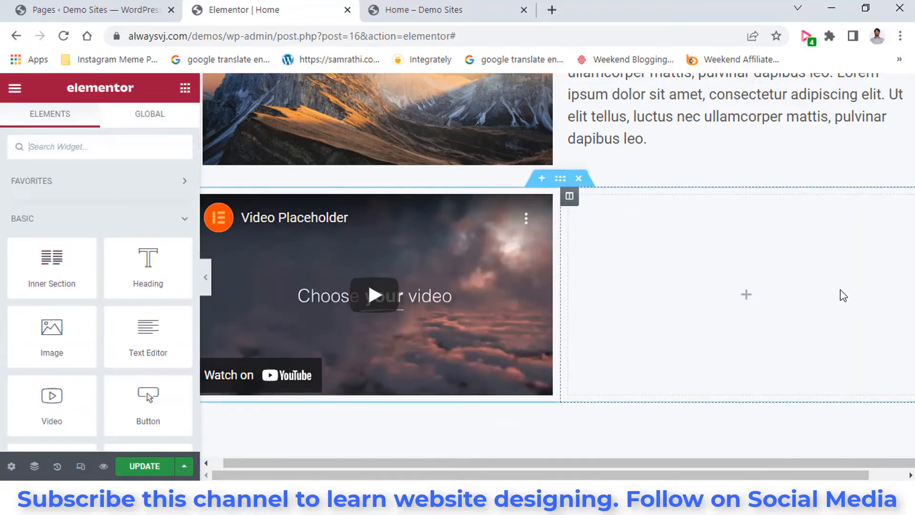
mouse_move(544, 204)
mouse_down()
mouse_move(623, 215)
mouse_move(639, 251)
mouse_up()
Copy the text block beside the mountain image and paste it into the empty column next to the video
scroll(674, 235, up, 3)
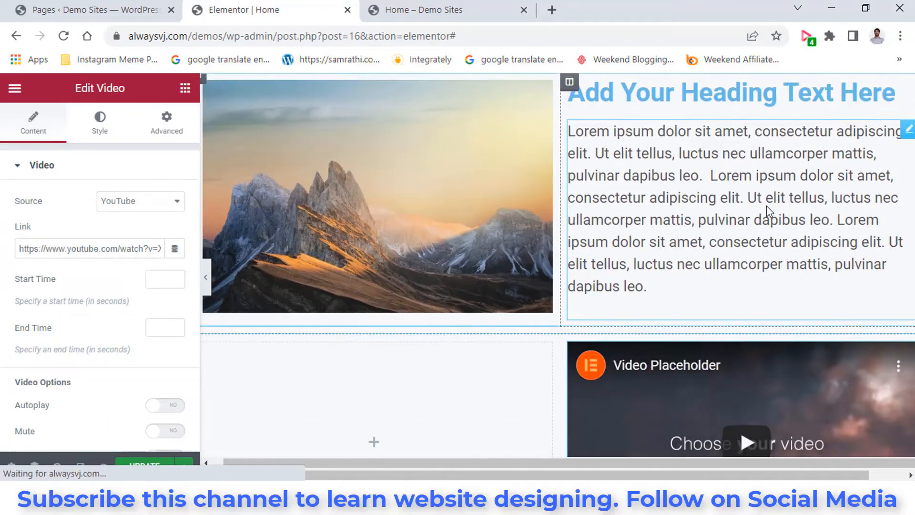
right_click(802, 215)
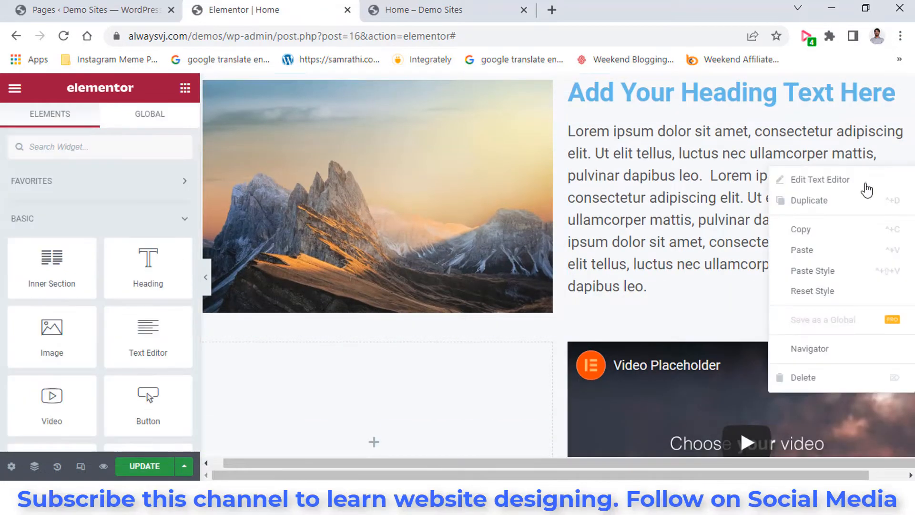
click(834, 231)
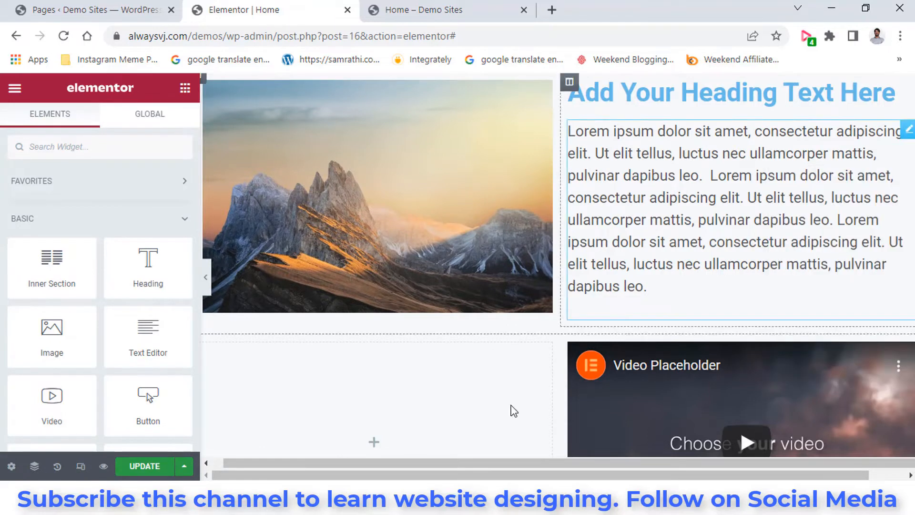
right_click(437, 416)
click(446, 368)
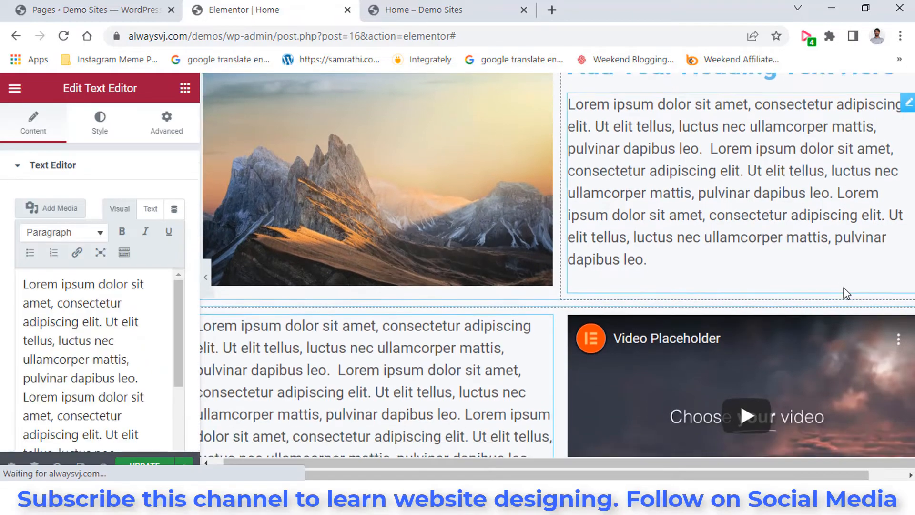
scroll(843, 287, down, 3)
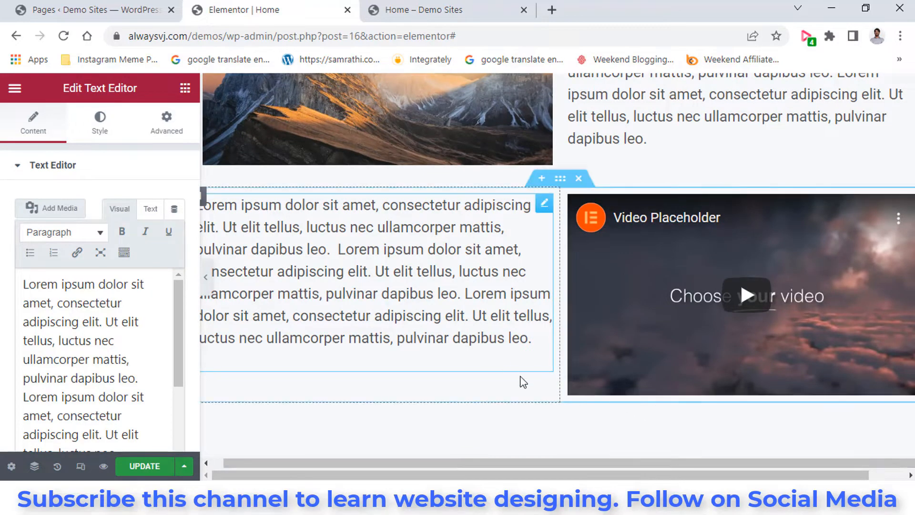
scroll(576, 305, up, 2)
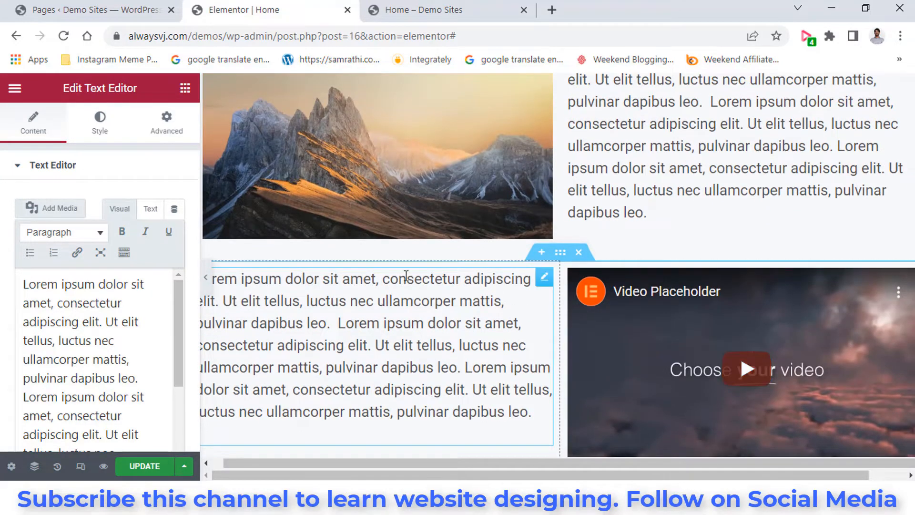
Bring back the widget list, update the page, and check the text and video columns on the reloaded live Home page
click(185, 87)
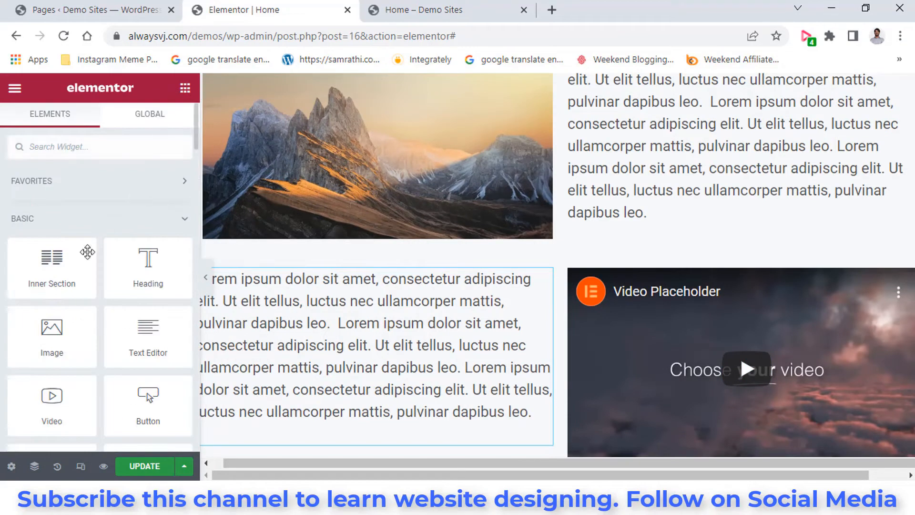
scroll(185, 314, down, 2)
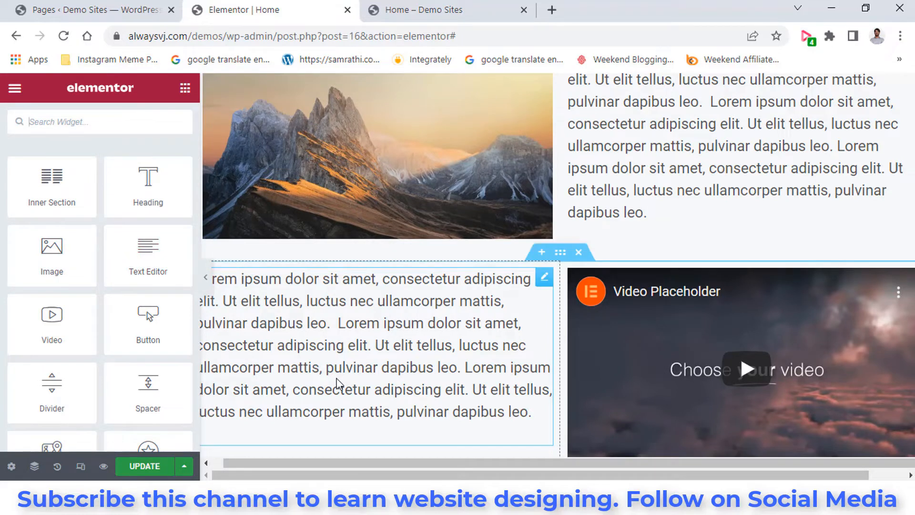
click(161, 467)
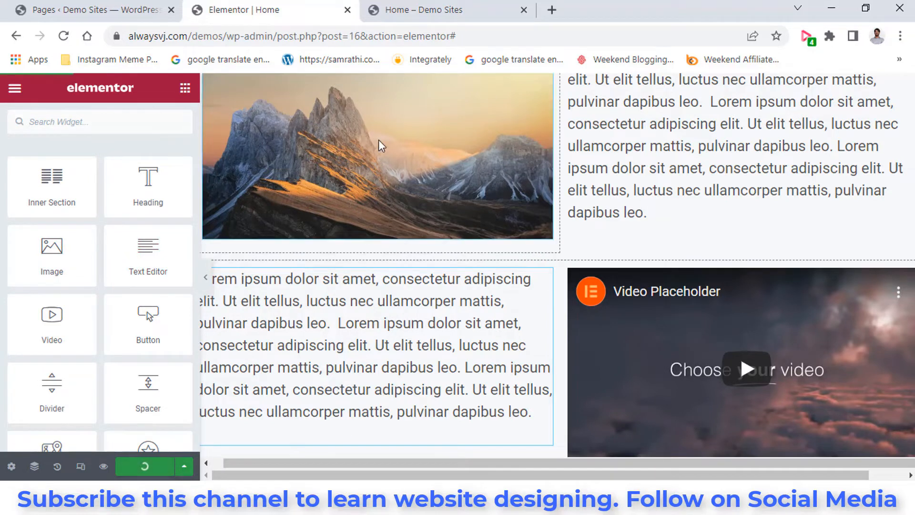
click(443, 9)
click(64, 36)
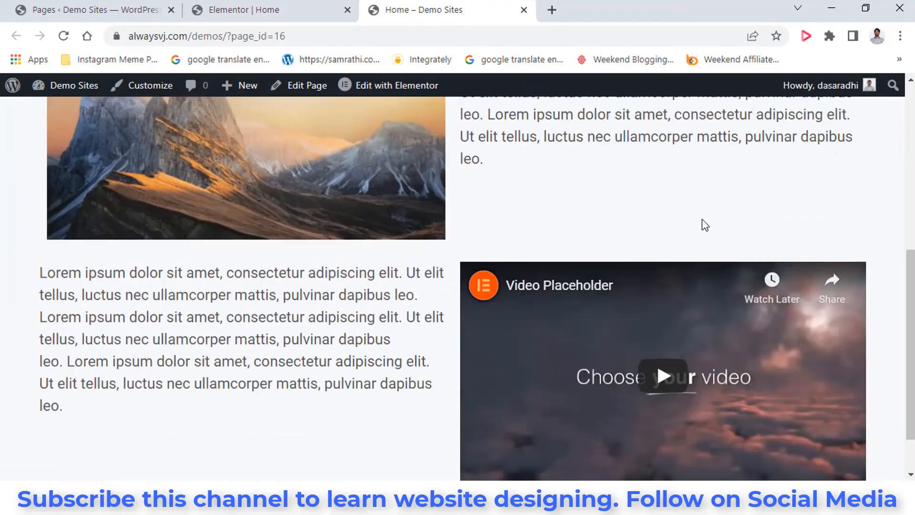
scroll(705, 219, down, 5)
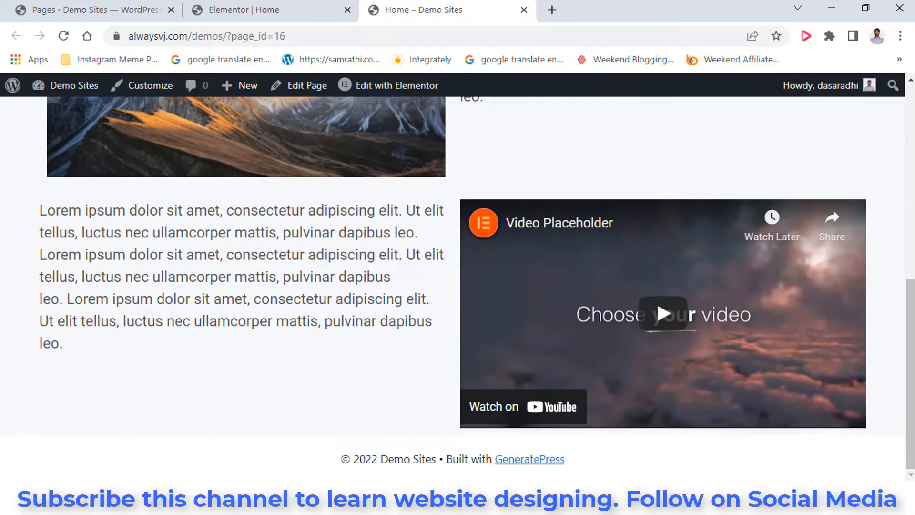
click(667, 498)
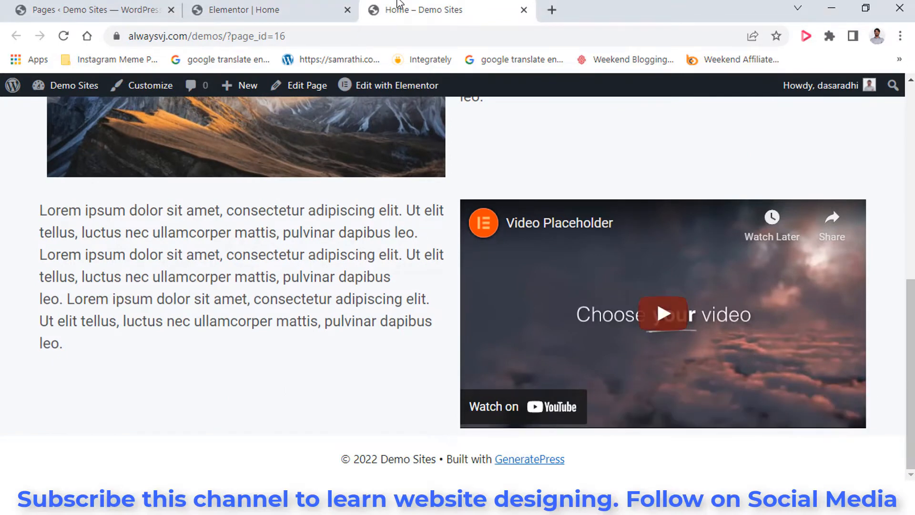
Return to the Elementor editor and briefly play and pause the placeholder video
click(280, 9)
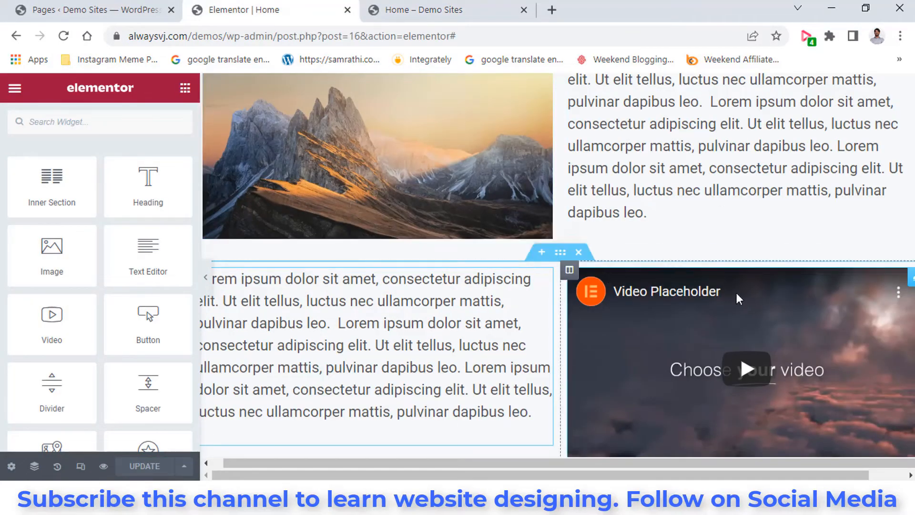
click(697, 334)
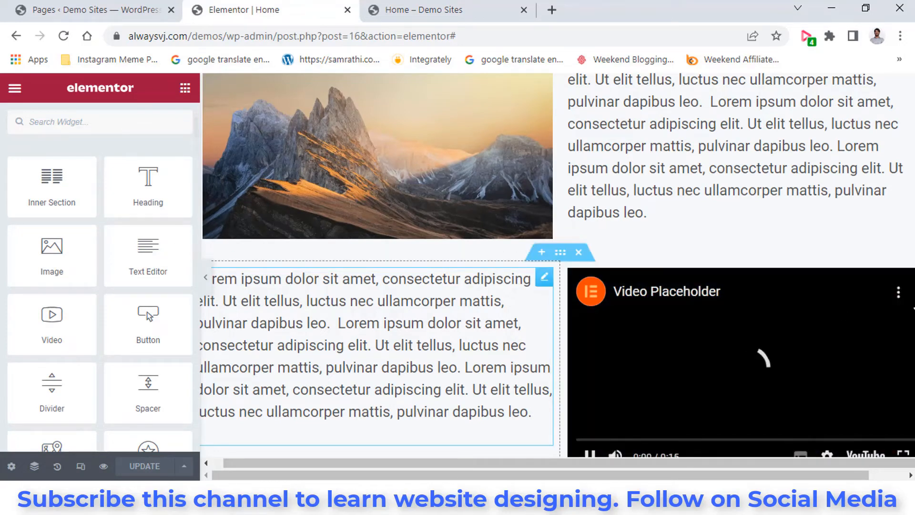
scroll(607, 413, down, 1)
click(827, 357)
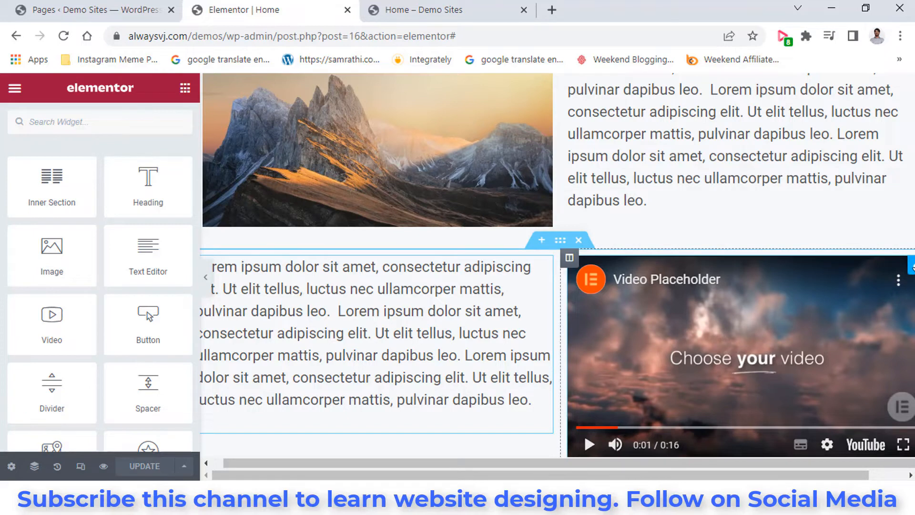
Open the video widget's settings and look through its aspect ratio choices, advanced layout options and content settings
click(911, 264)
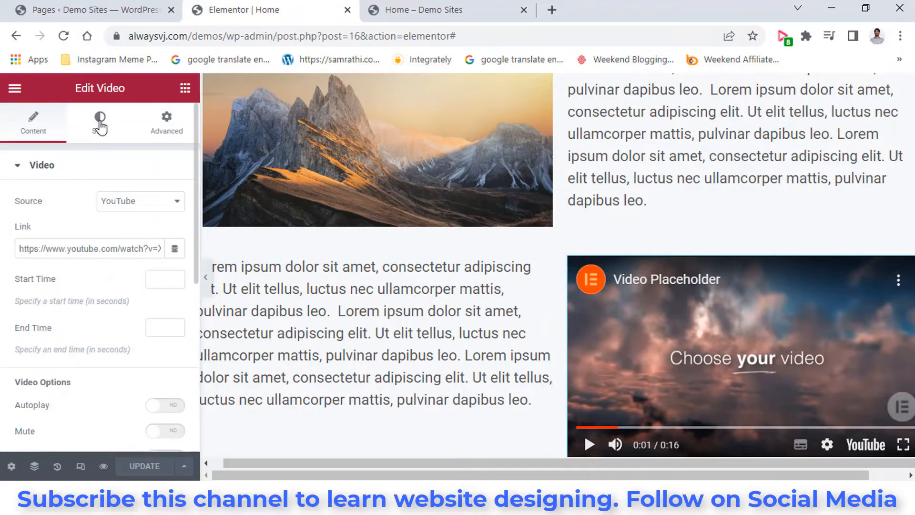
click(100, 125)
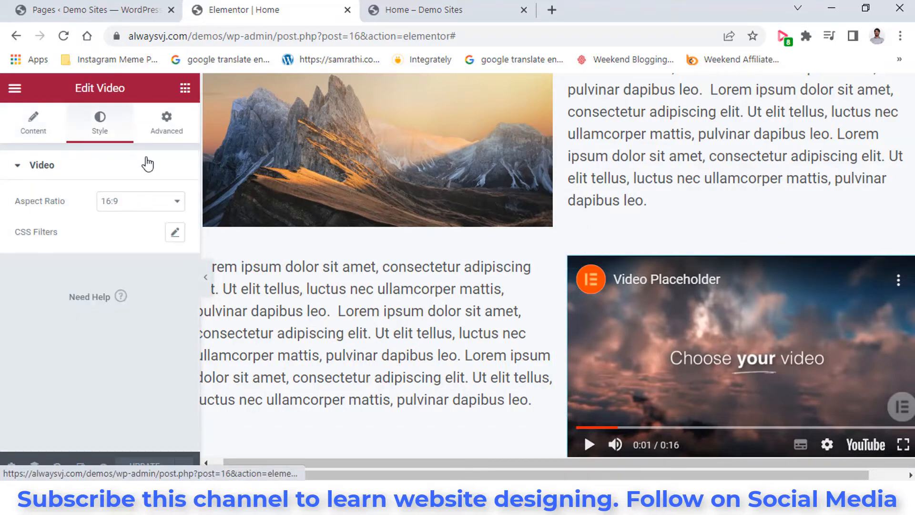
click(159, 207)
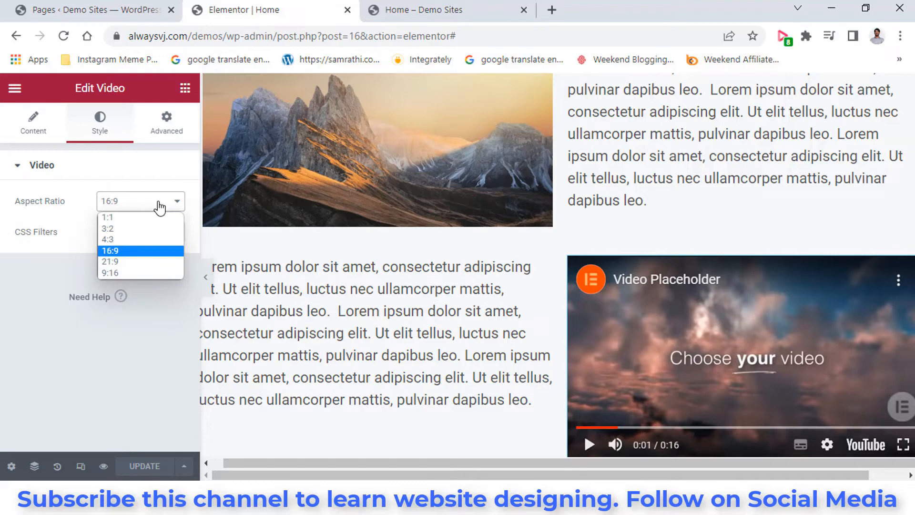
click(159, 208)
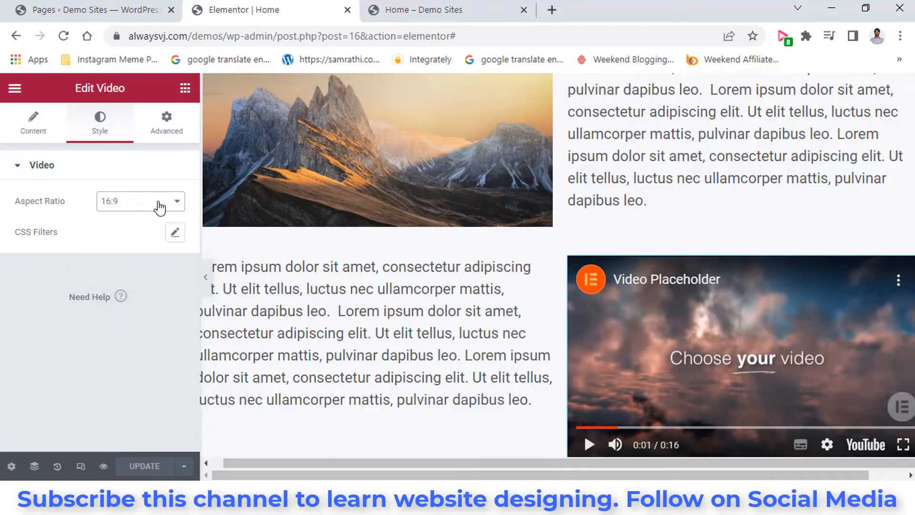
click(165, 137)
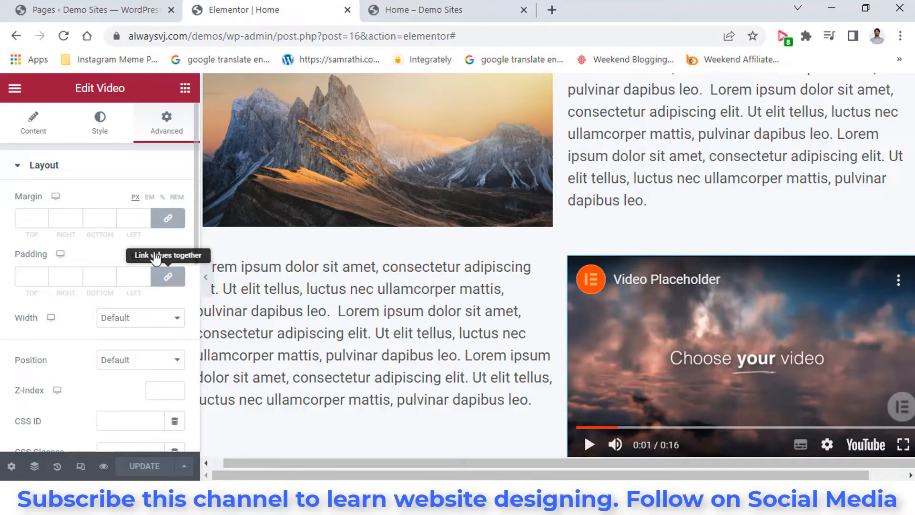
click(99, 125)
click(33, 125)
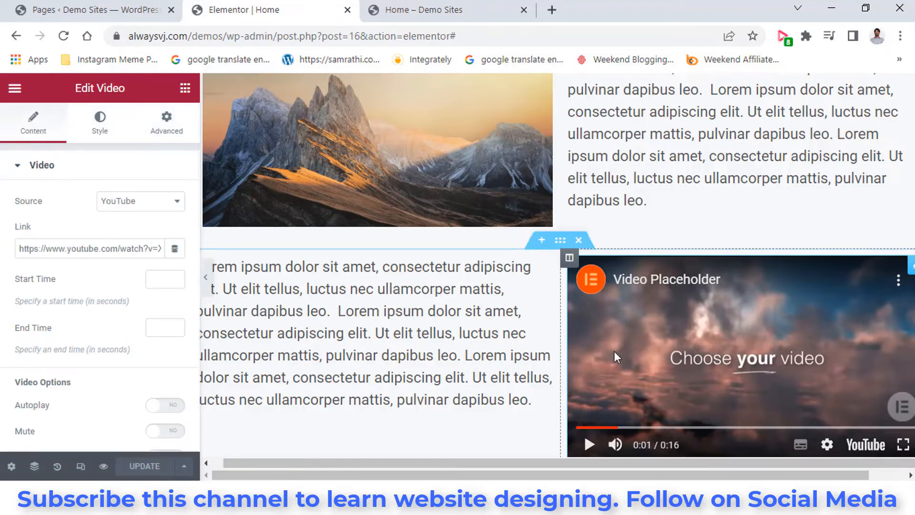
Resize the mountain image in its style settings to 100% width, 82% maximum width and 243 px height
scroll(445, 293, up, 3)
click(412, 293)
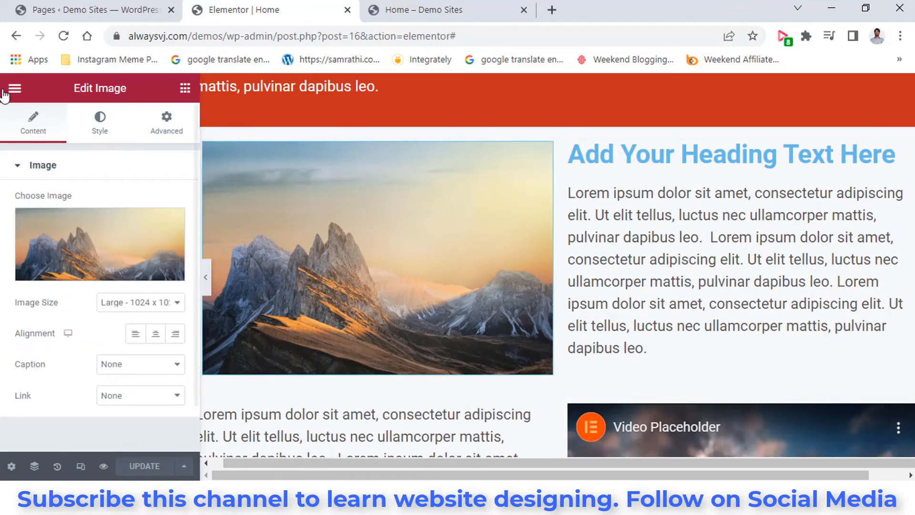
click(106, 135)
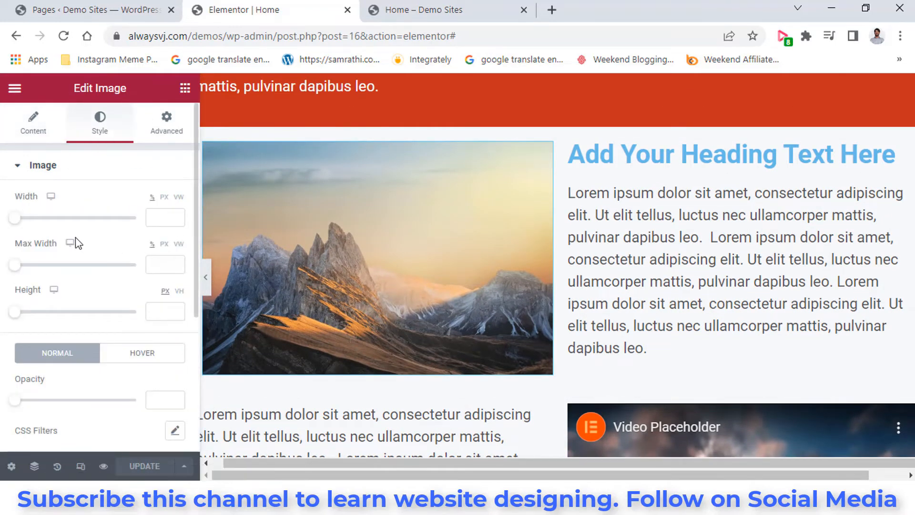
drag(15, 221, 148, 248)
click(115, 272)
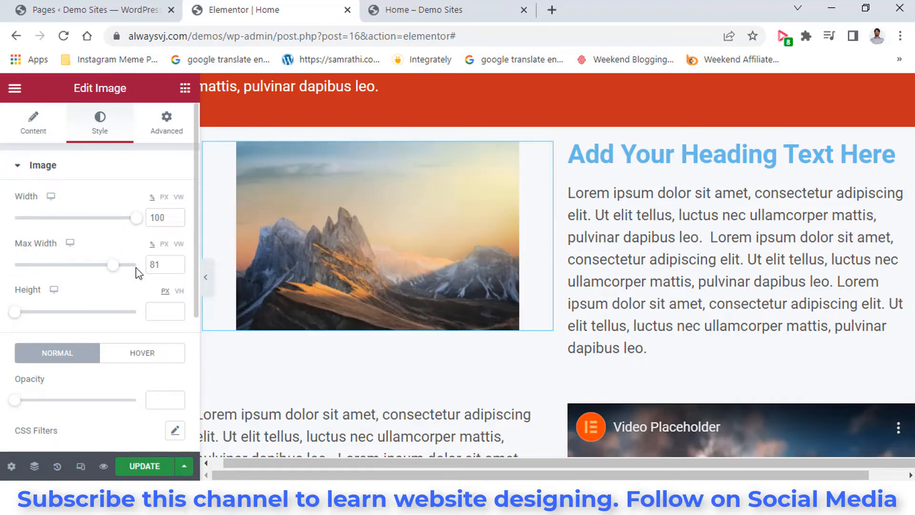
mouse_move(114, 272)
mouse_down()
mouse_move(140, 272)
mouse_move(114, 274)
mouse_up()
click(70, 312)
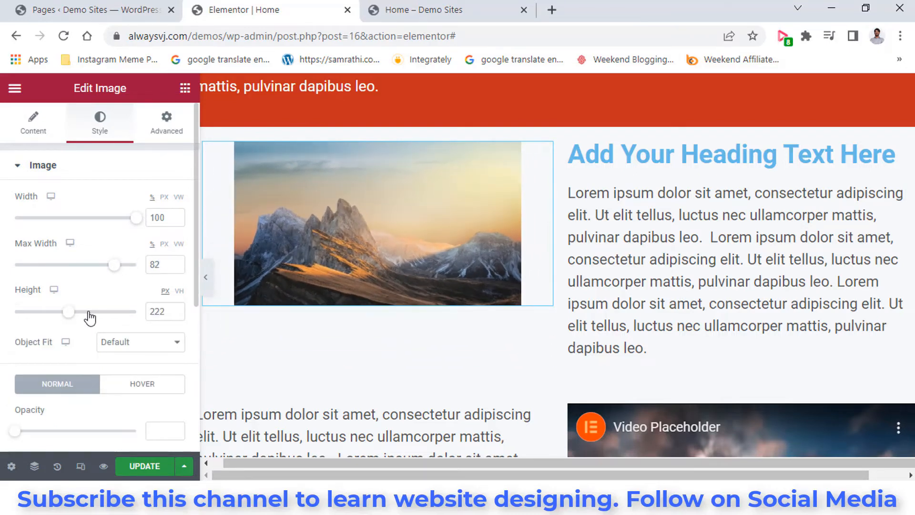
drag(71, 313, 124, 314)
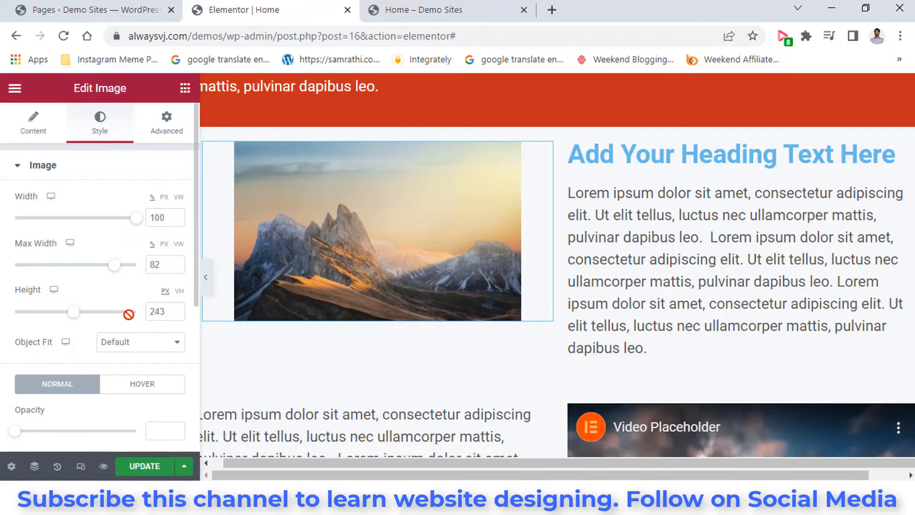
Try Cover, Default and Fill as the mountain image's object fit, and set it to Contain
scroll(115, 321, down, 3)
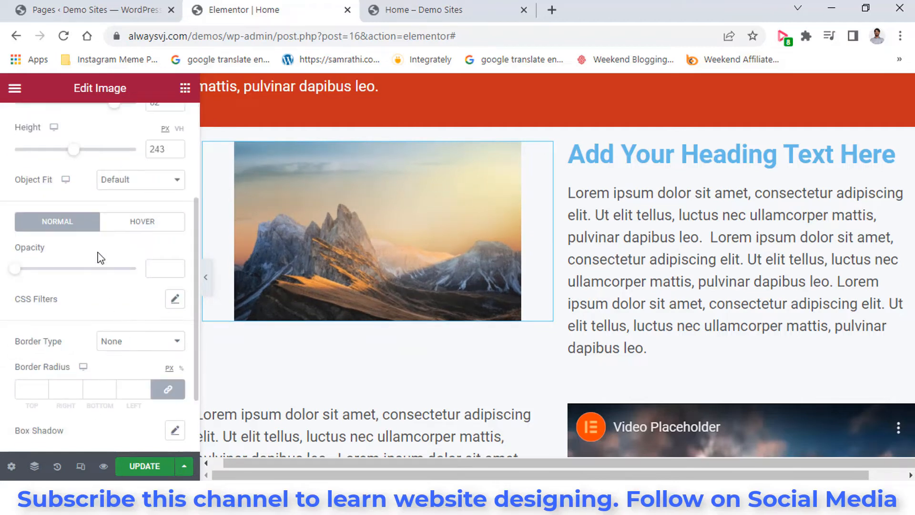
click(146, 188)
click(149, 218)
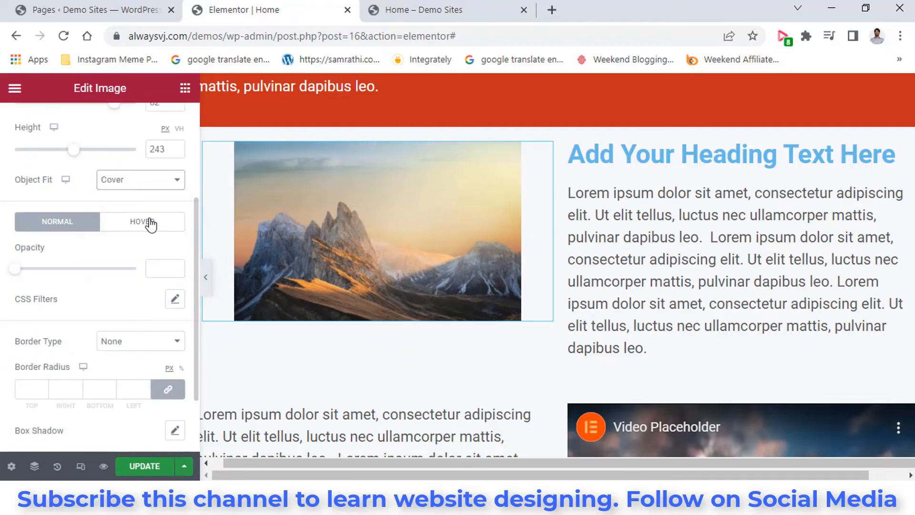
click(145, 181)
click(143, 196)
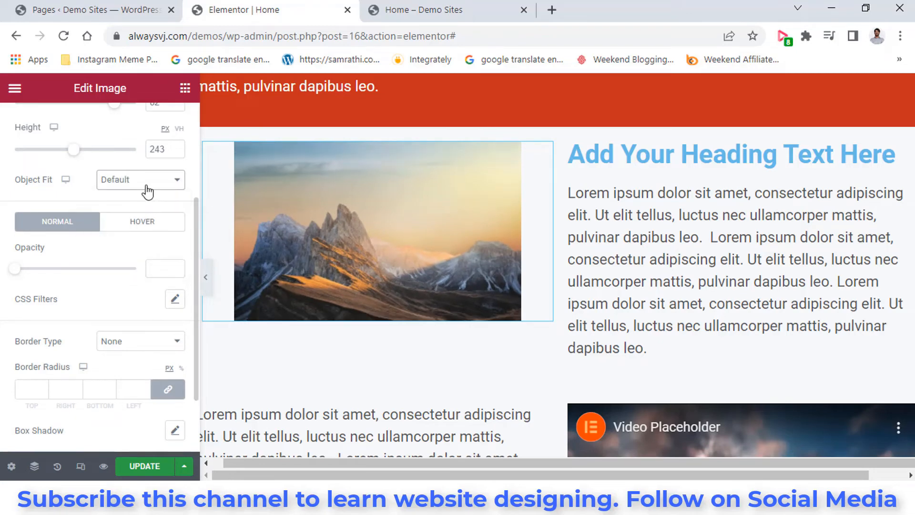
click(145, 181)
click(149, 208)
click(147, 191)
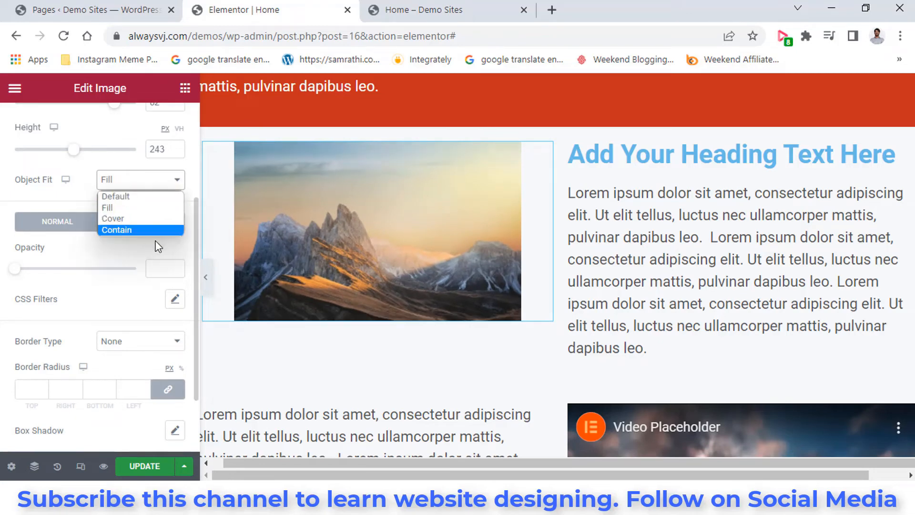
click(150, 229)
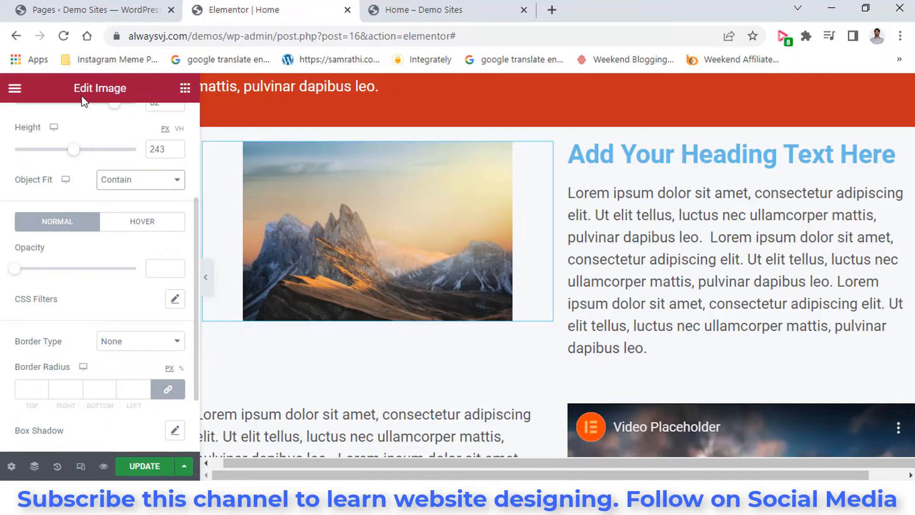
scroll(149, 266, up, 3)
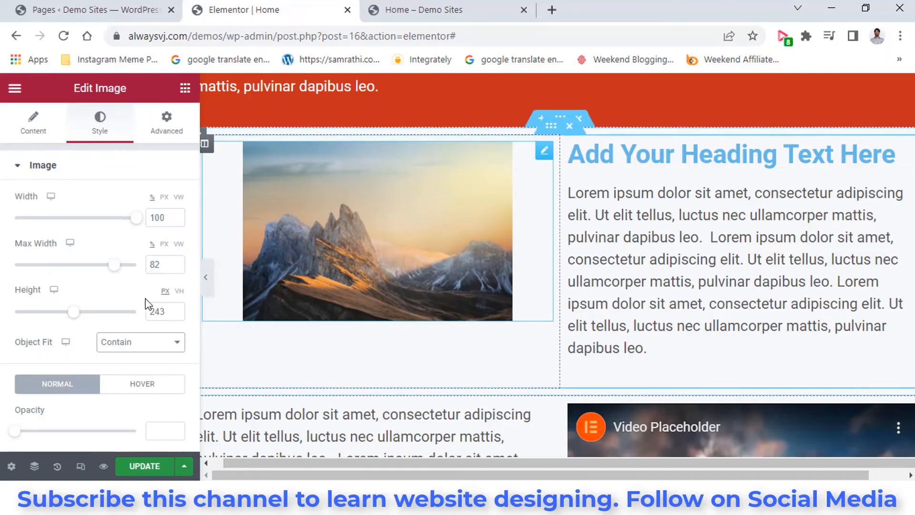
Try centre and right alignment for the mountain image in its content settings, and set it to left
click(28, 128)
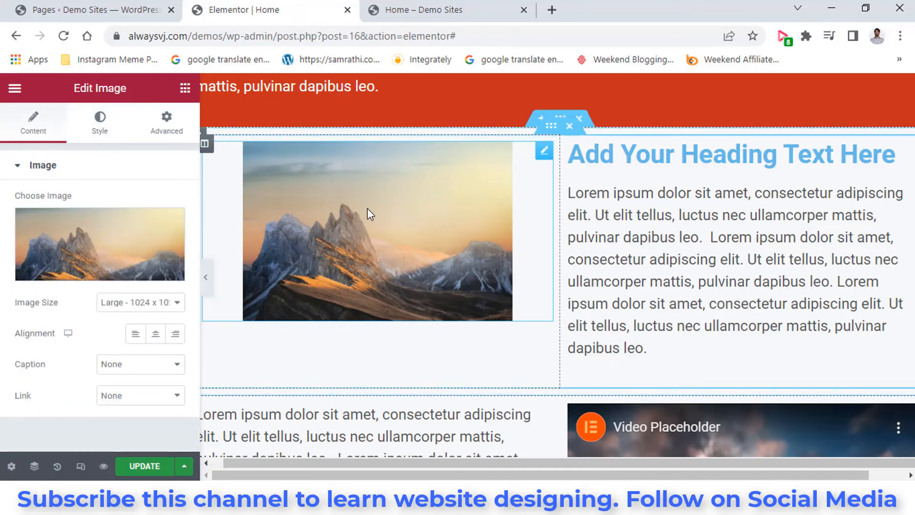
click(158, 339)
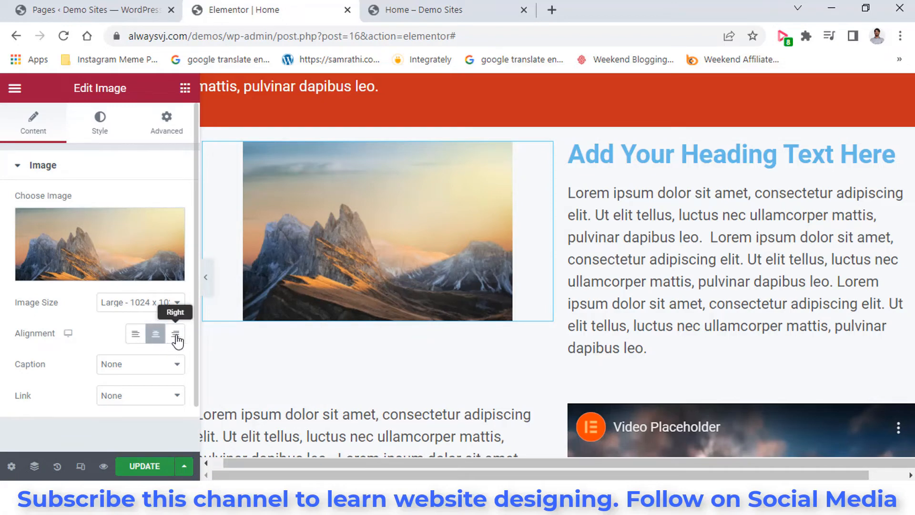
click(175, 335)
click(135, 334)
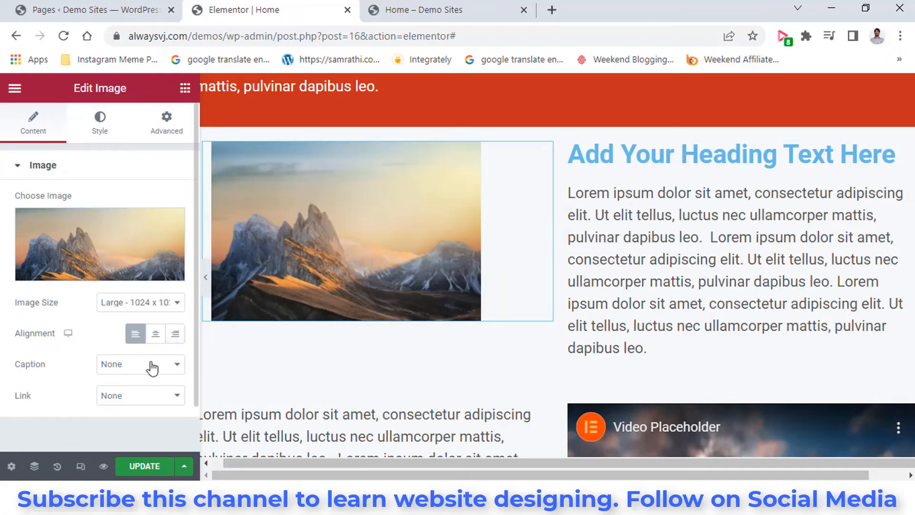
click(152, 368)
click(157, 373)
click(154, 397)
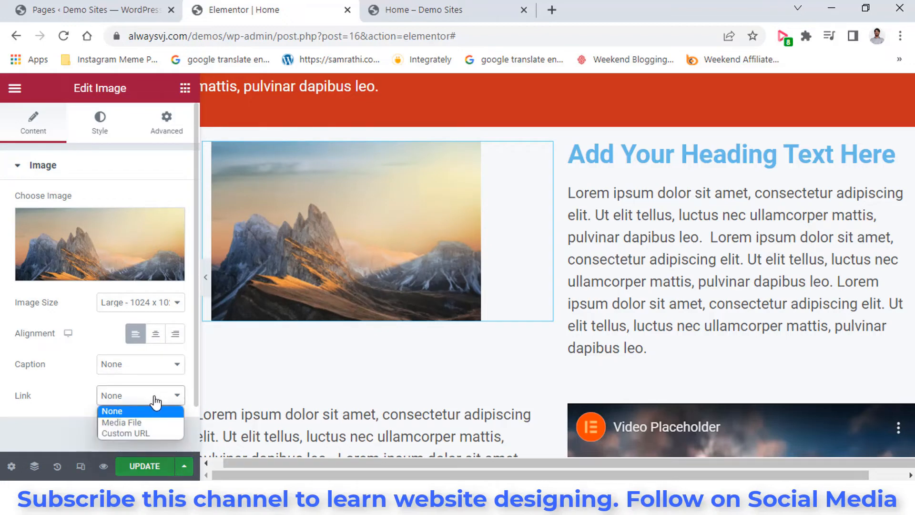
click(150, 434)
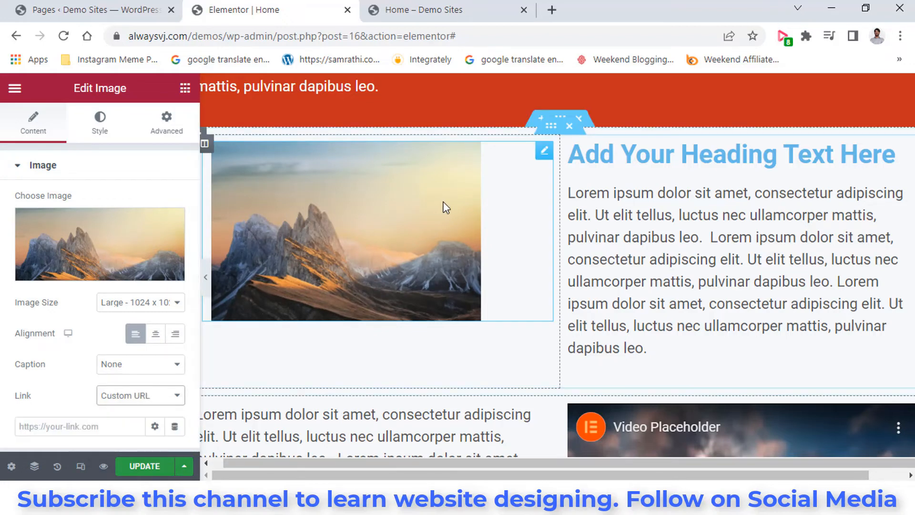
click(76, 434)
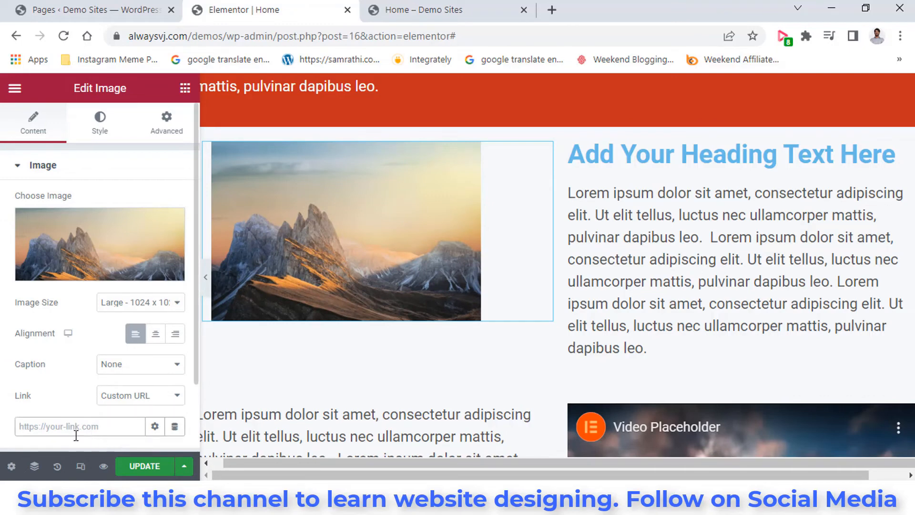
text(https://alwaysvj.com)
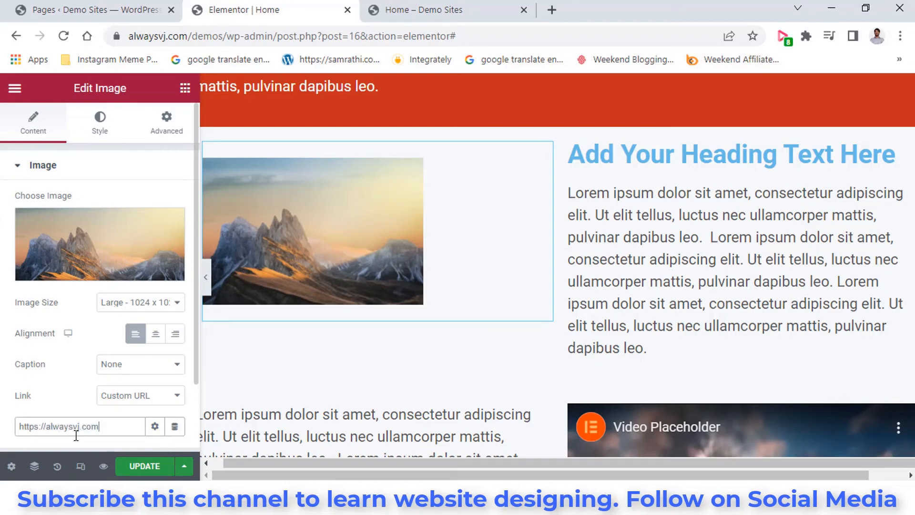
Update the Home page, then reload the published page and view the mountain image section
click(144, 466)
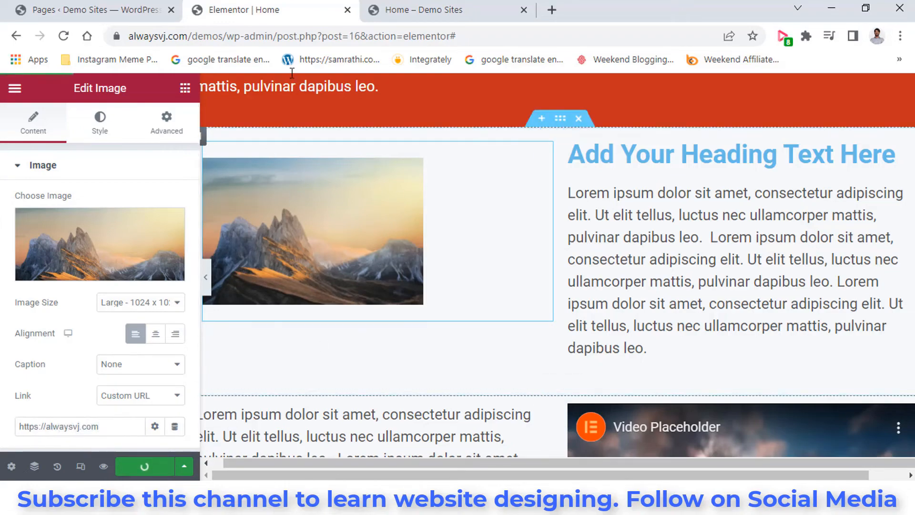
click(395, 8)
click(64, 38)
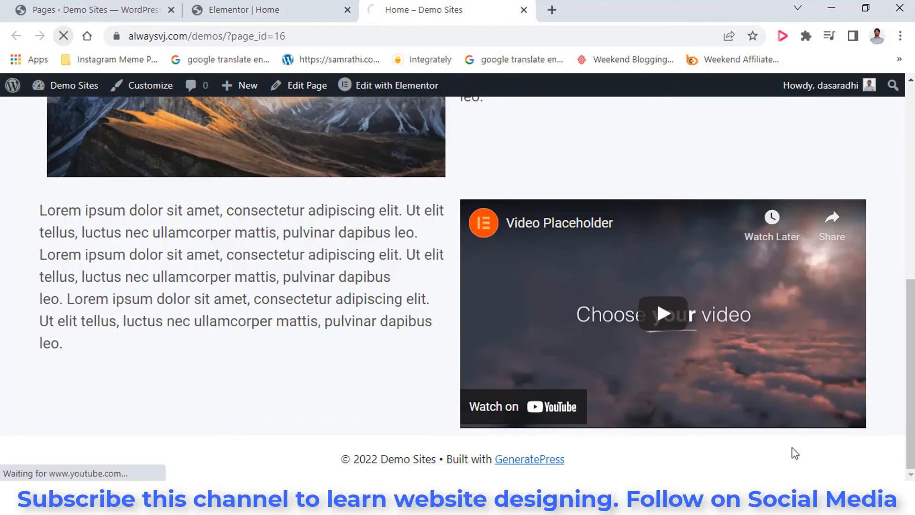
scroll(454, 365, down, 1)
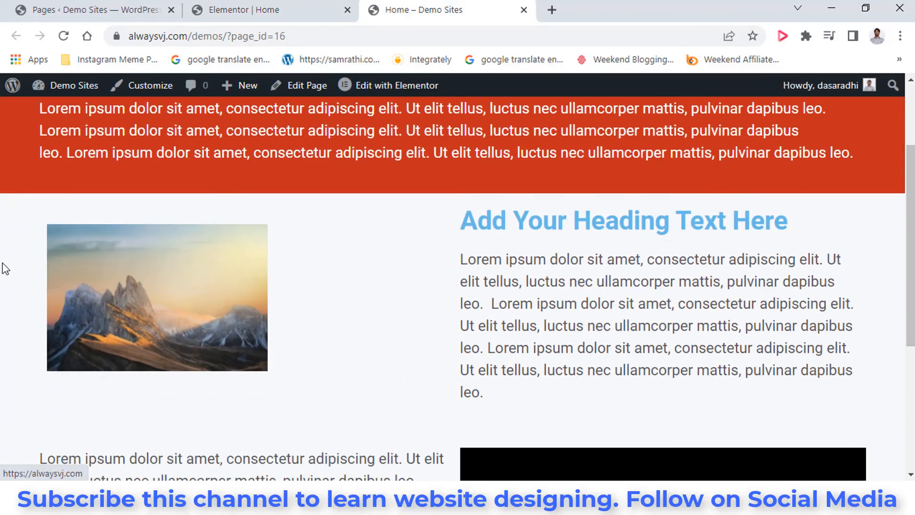